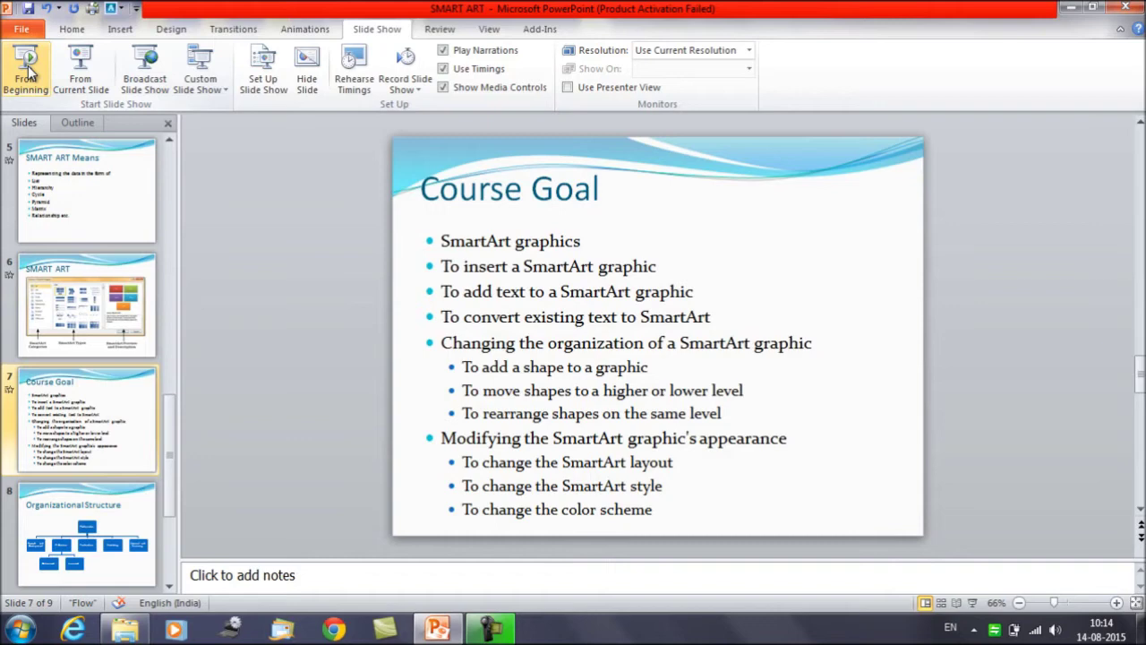
# Advance from slide 7 to slide 8, Organizational Structure, to show its org chart.
pyautogui.press('Down')
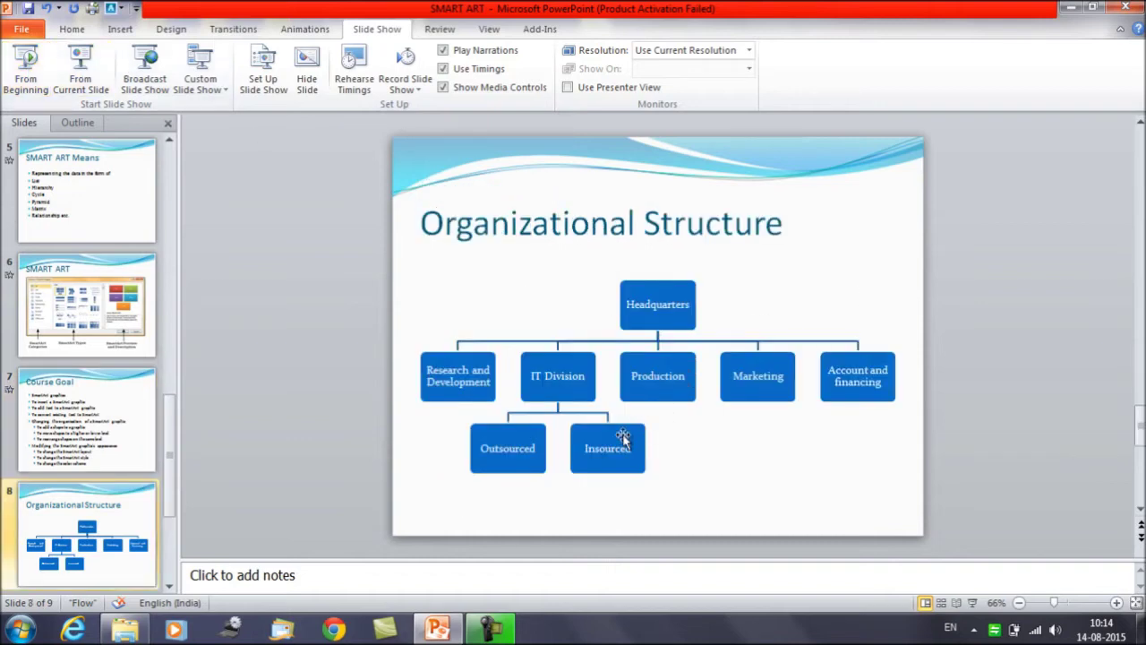
# Select the Production box in the org chart.
pyautogui.click(655, 374)
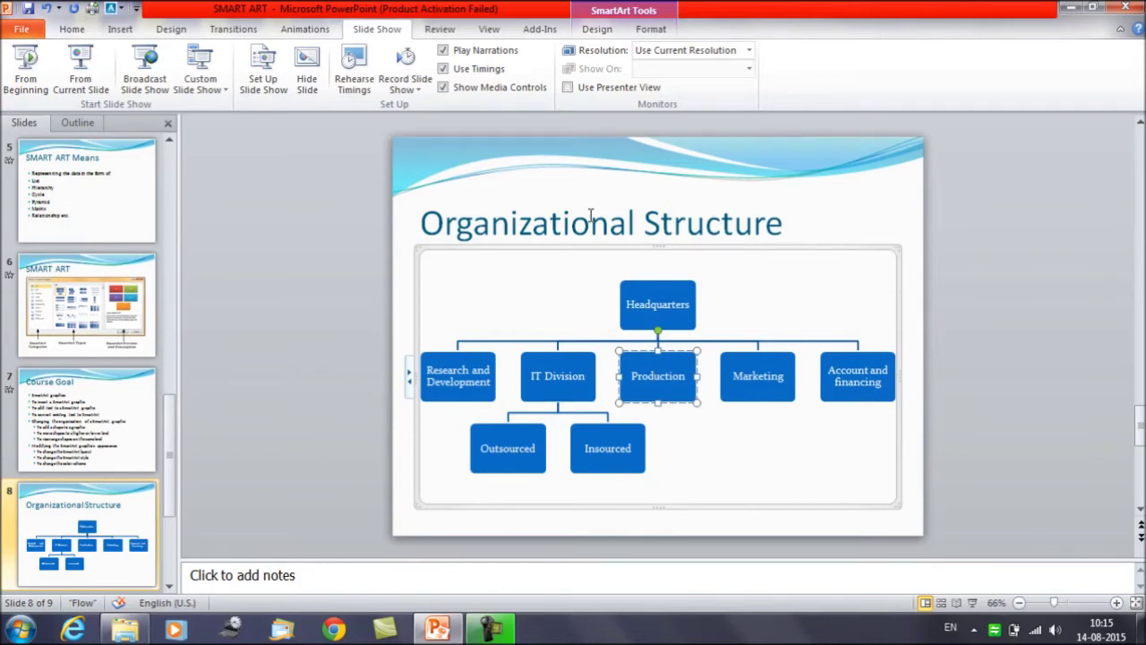
# Review the Course Goal slide, then return to slide 8 and select the Production box.
pyautogui.click(56, 433)
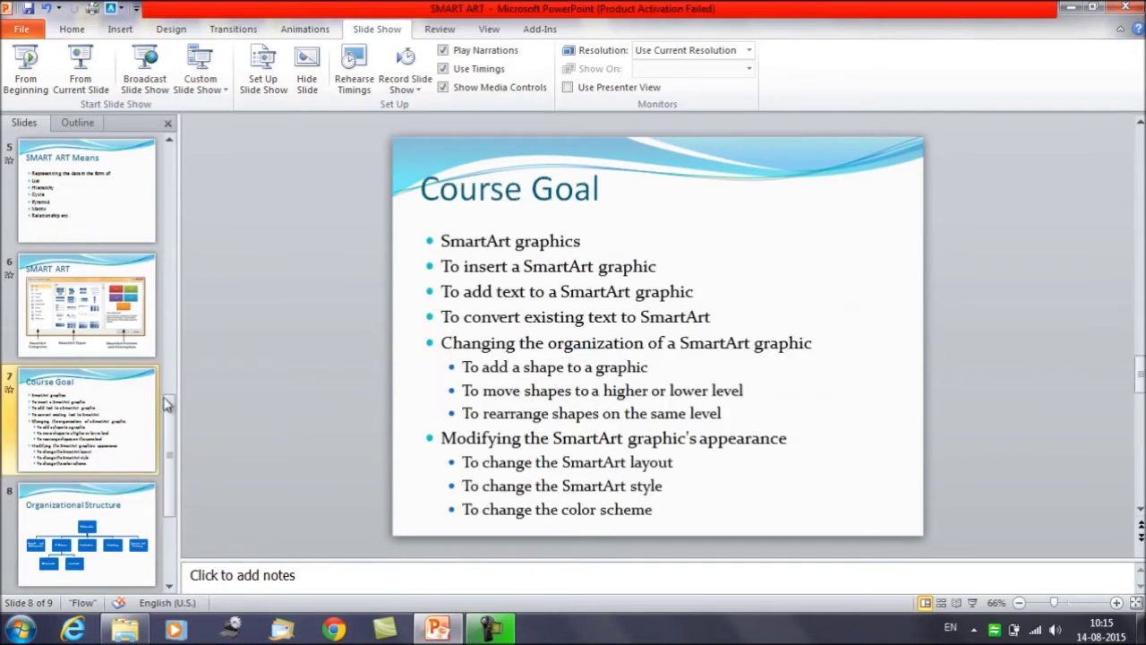
pyautogui.click(546, 370)
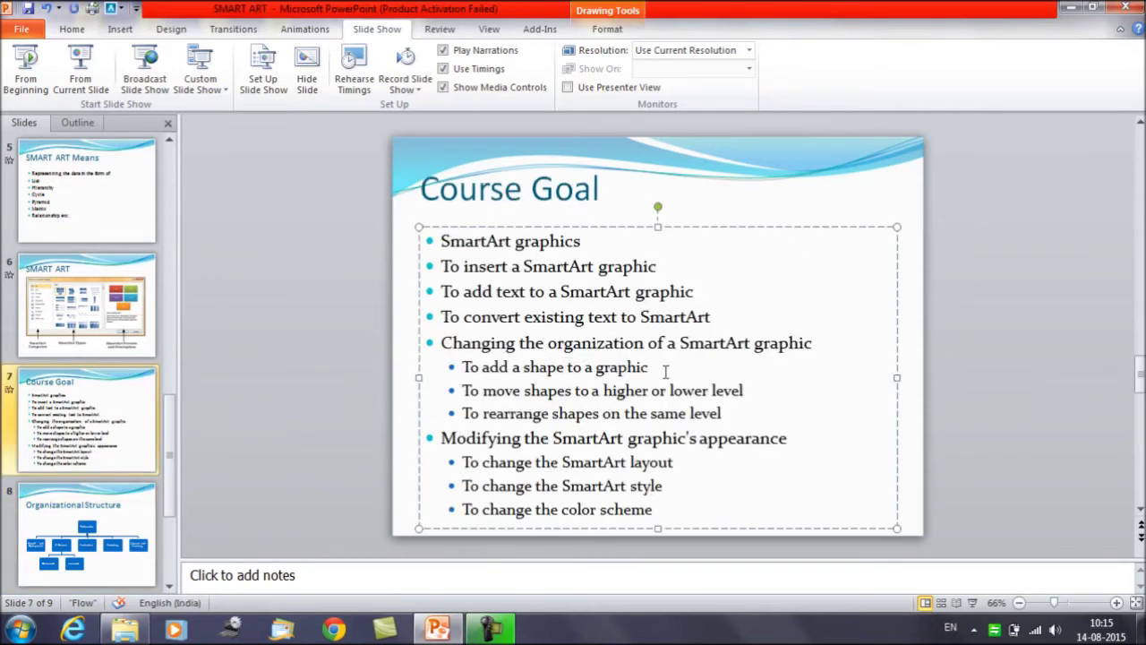
pyautogui.click(77, 559)
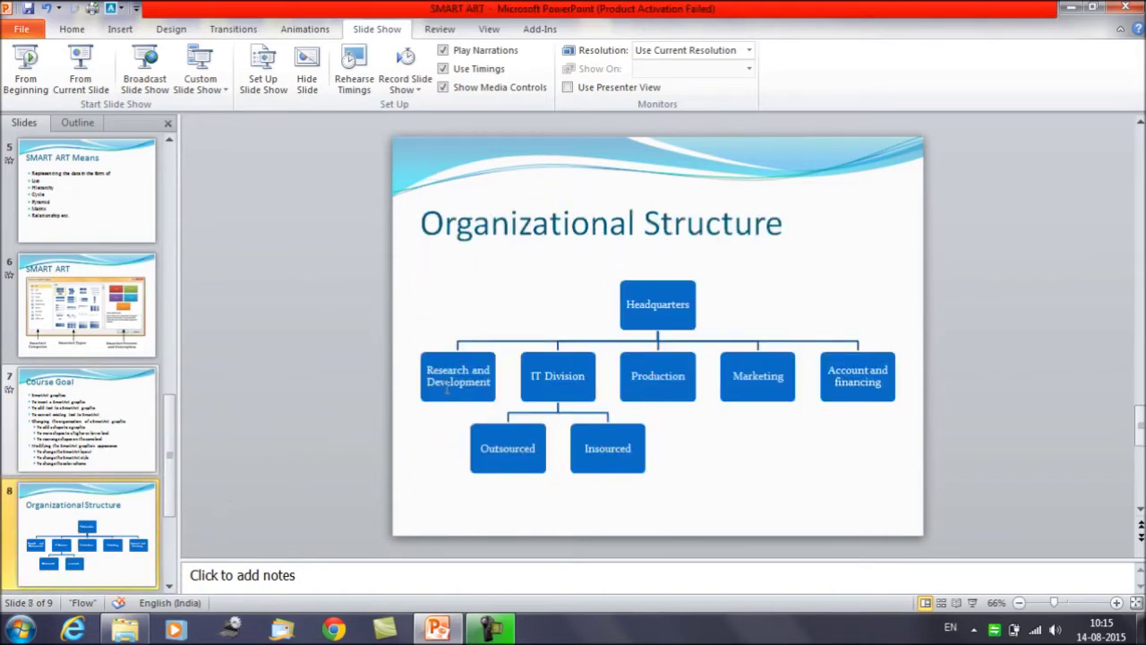
pyautogui.click(671, 395)
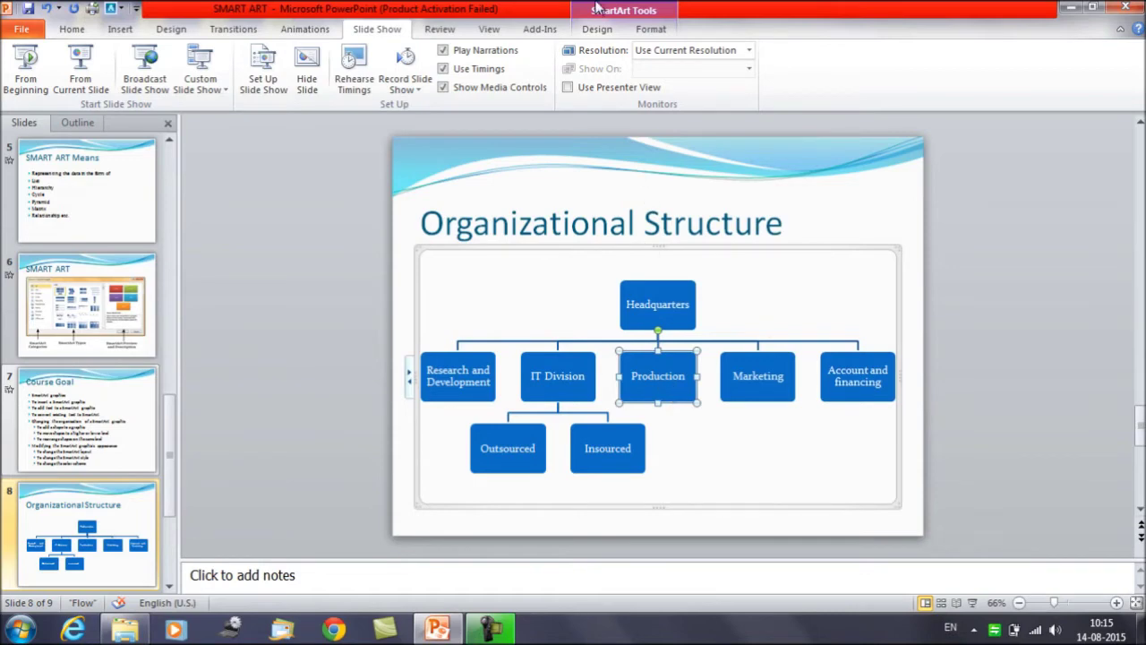
# Show the Add Shape options on the SmartArt Tools Design tab.
pyautogui.click(597, 29)
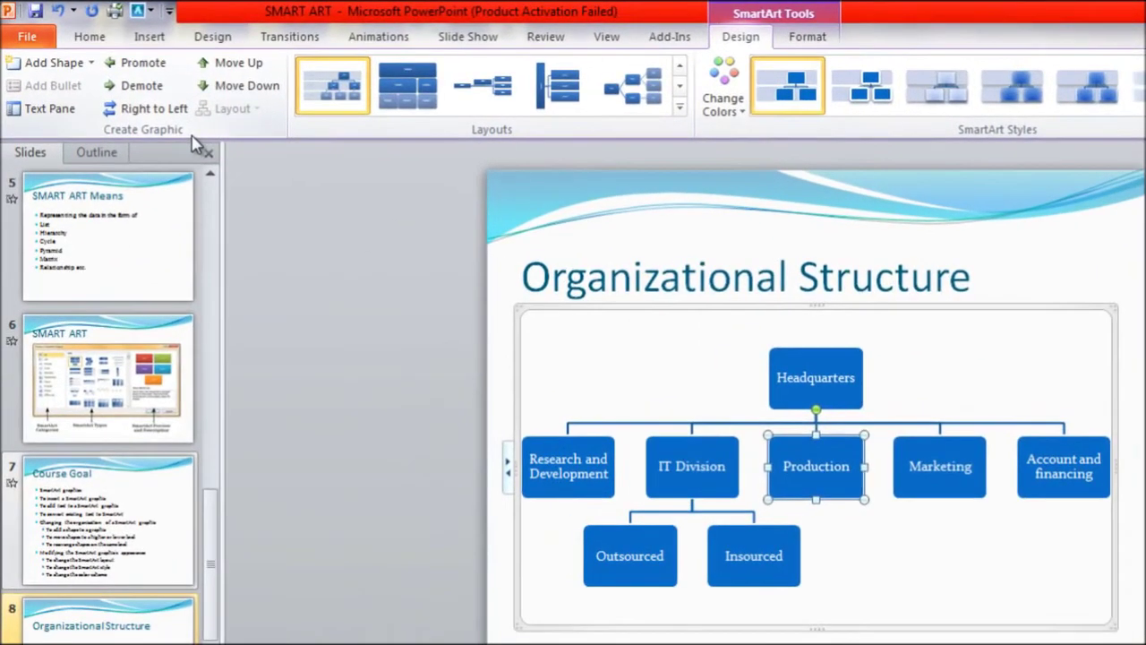
pyautogui.click(93, 64)
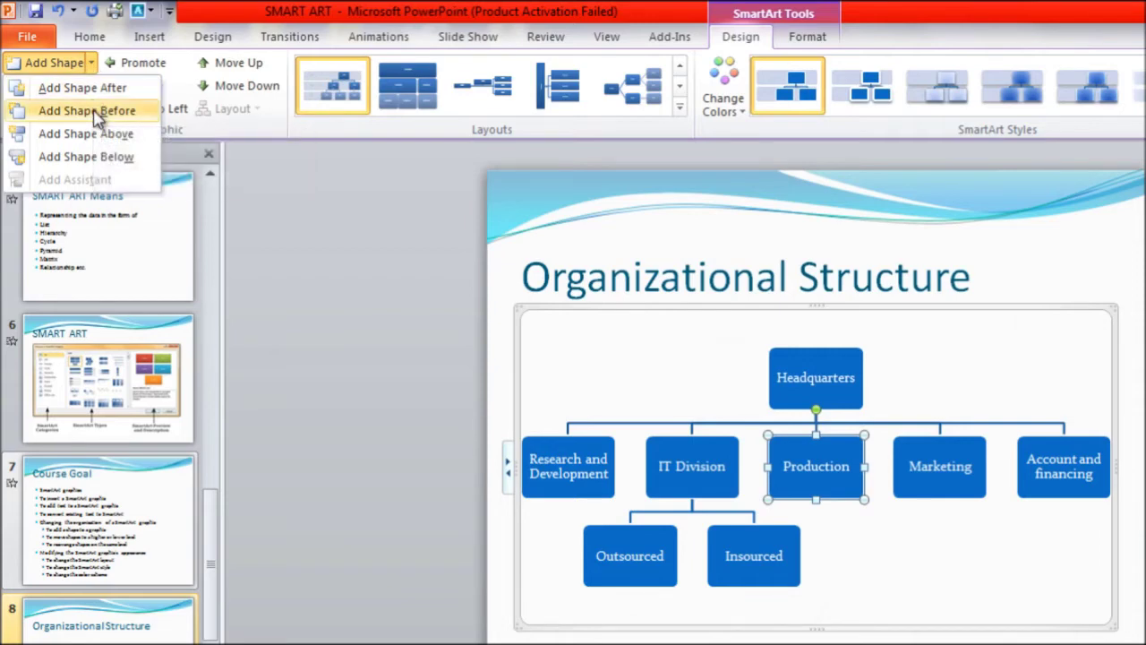
pyautogui.click(96, 89)
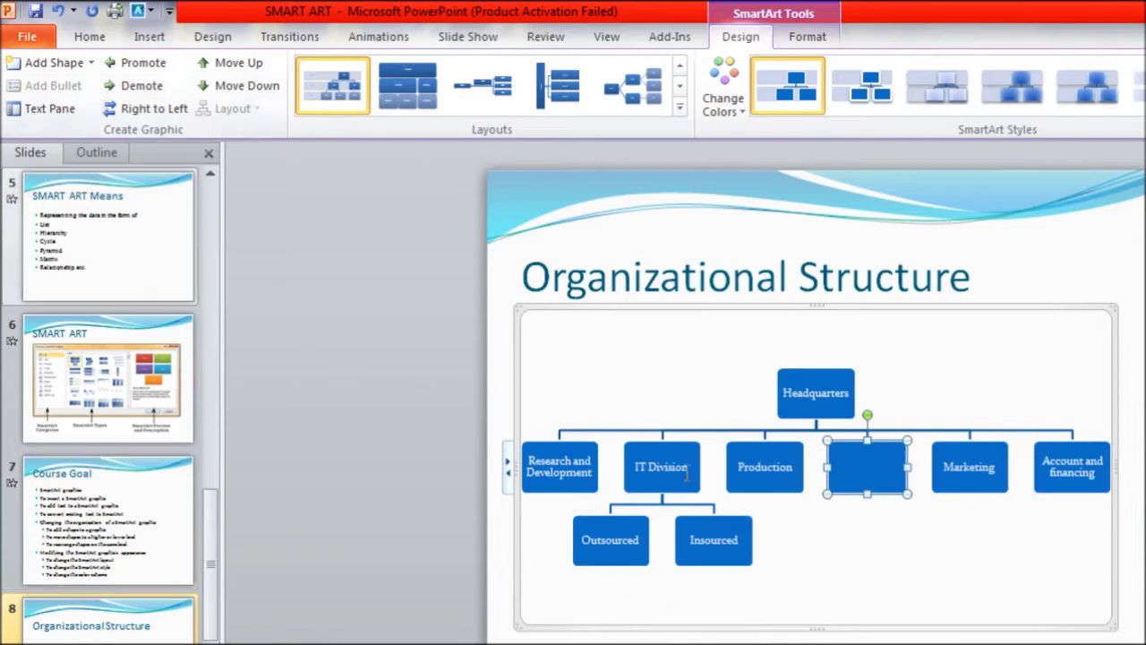
pyautogui.press('Delete')
pyautogui.click(825, 481)
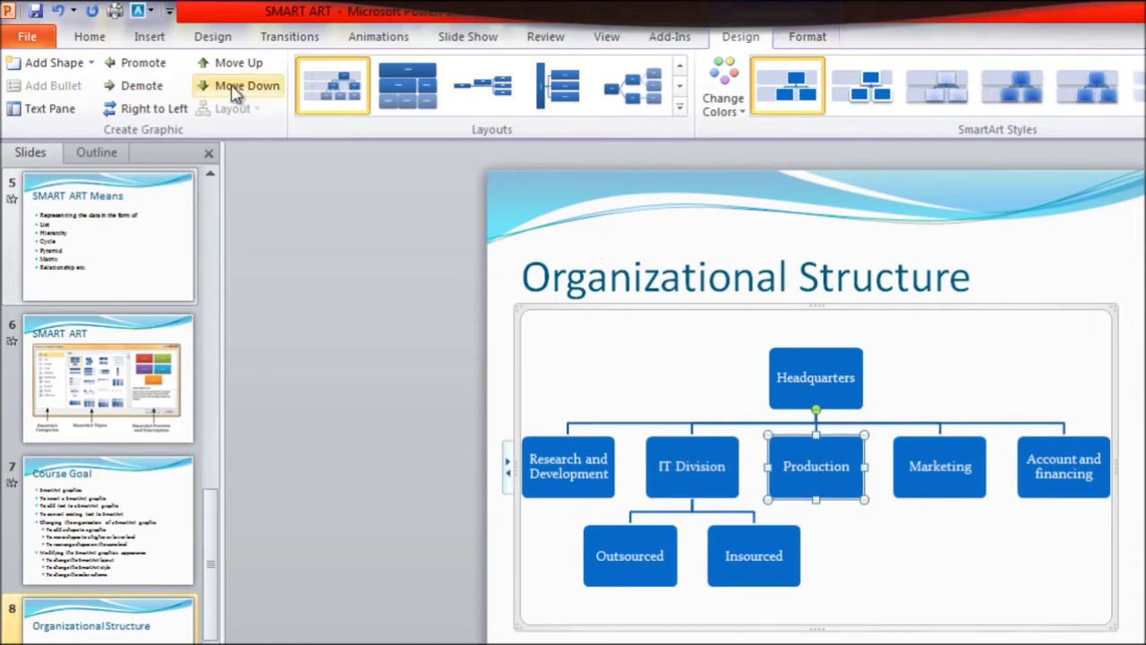
pyautogui.click(91, 64)
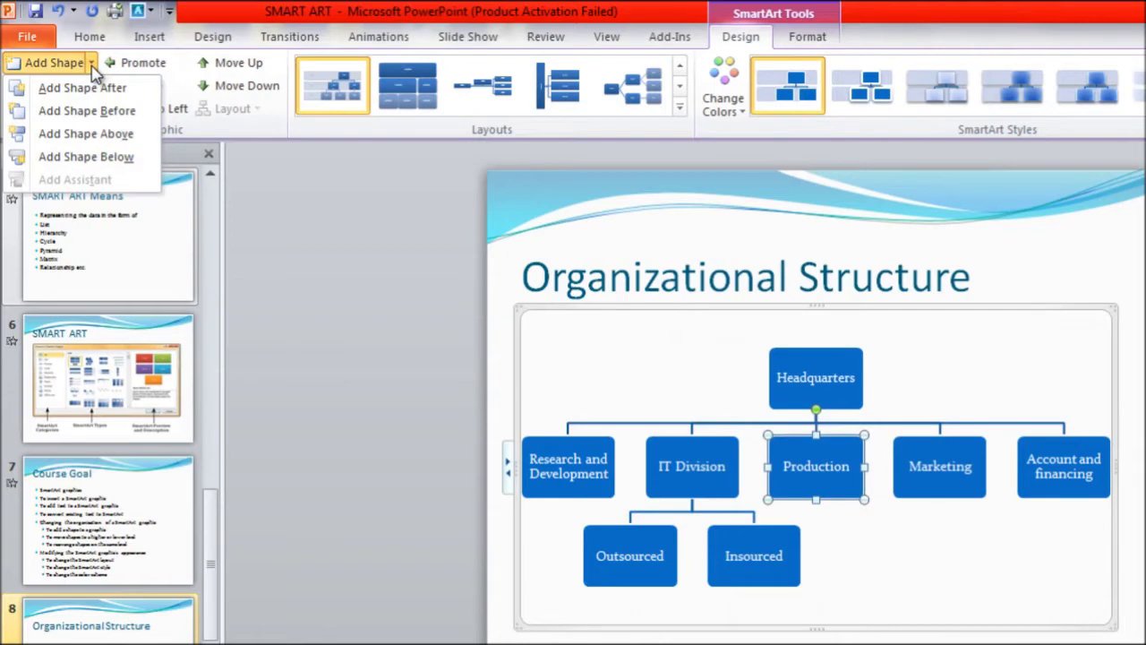
# Add two empty subordinate boxes below Production using Add Shape Below twice.
pyautogui.click(85, 157)
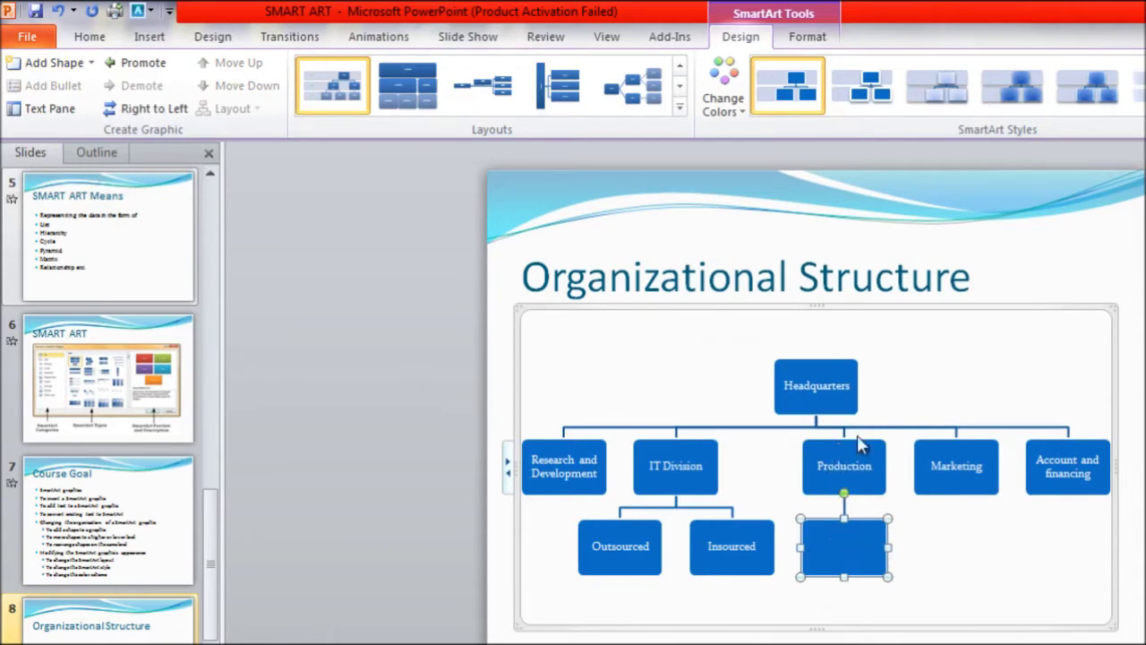
pyautogui.click(859, 463)
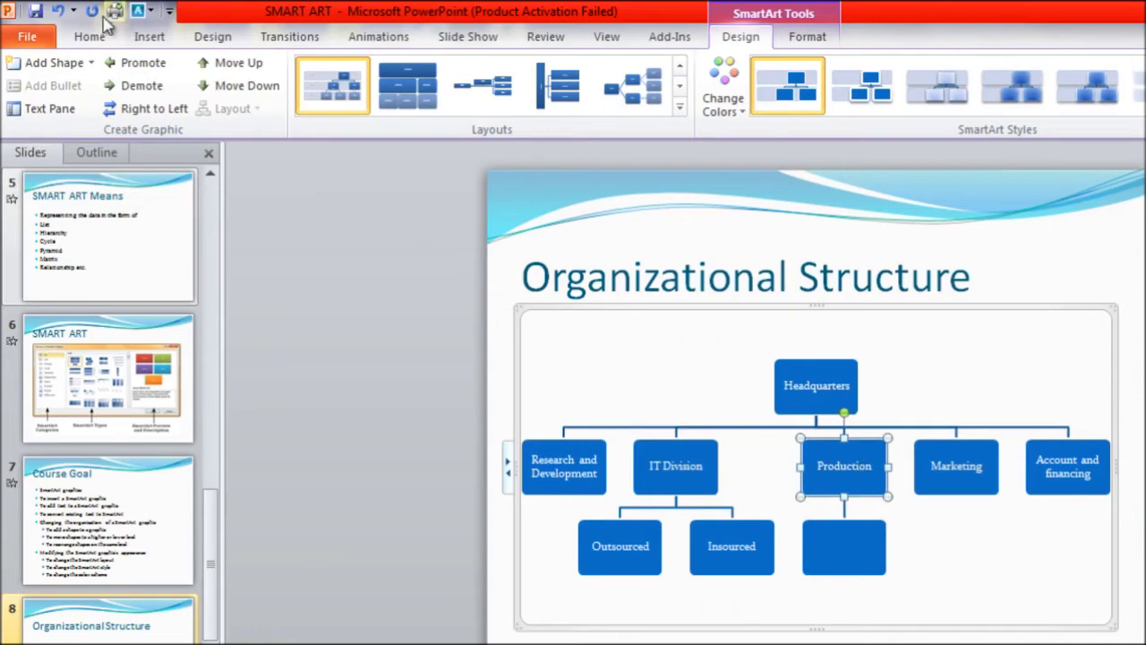
pyautogui.click(90, 68)
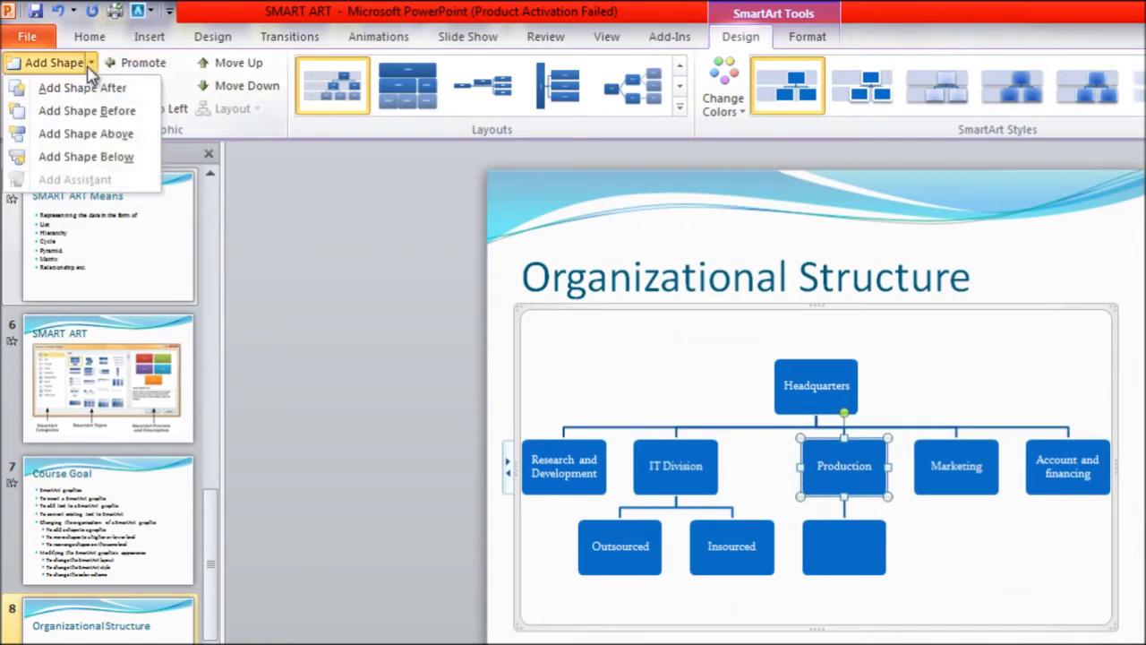
pyautogui.click(86, 157)
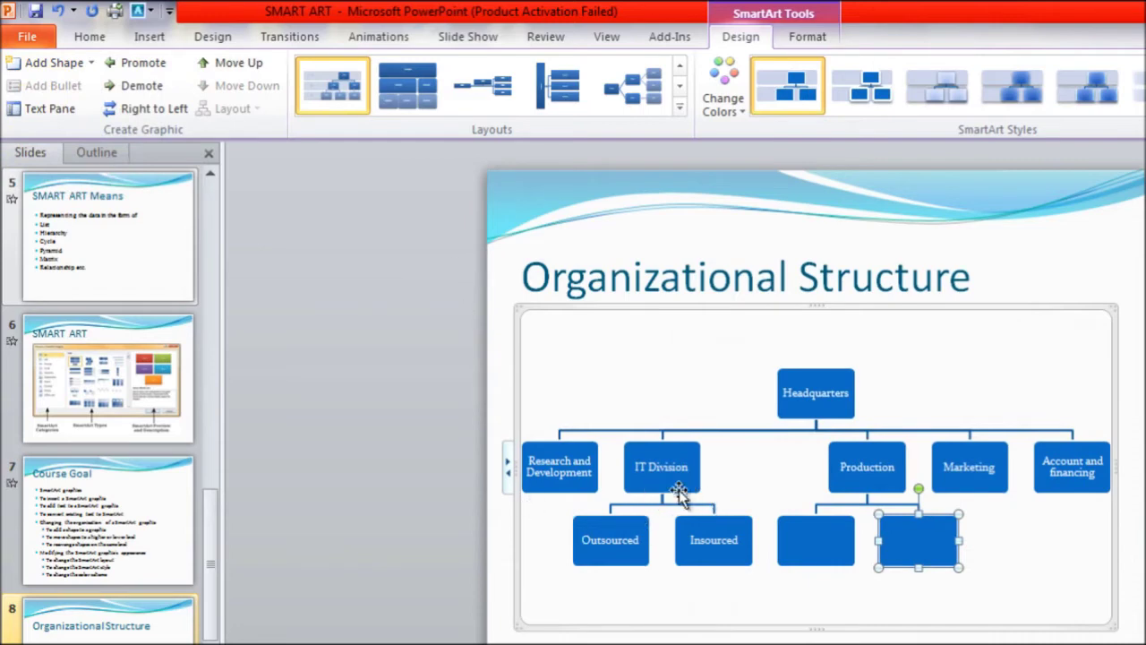
pyautogui.click(846, 557)
pyautogui.click(904, 550)
# Type P1 and P2 into the empty boxes under Production via the Text Pane, then close it.
pyautogui.click(507, 475)
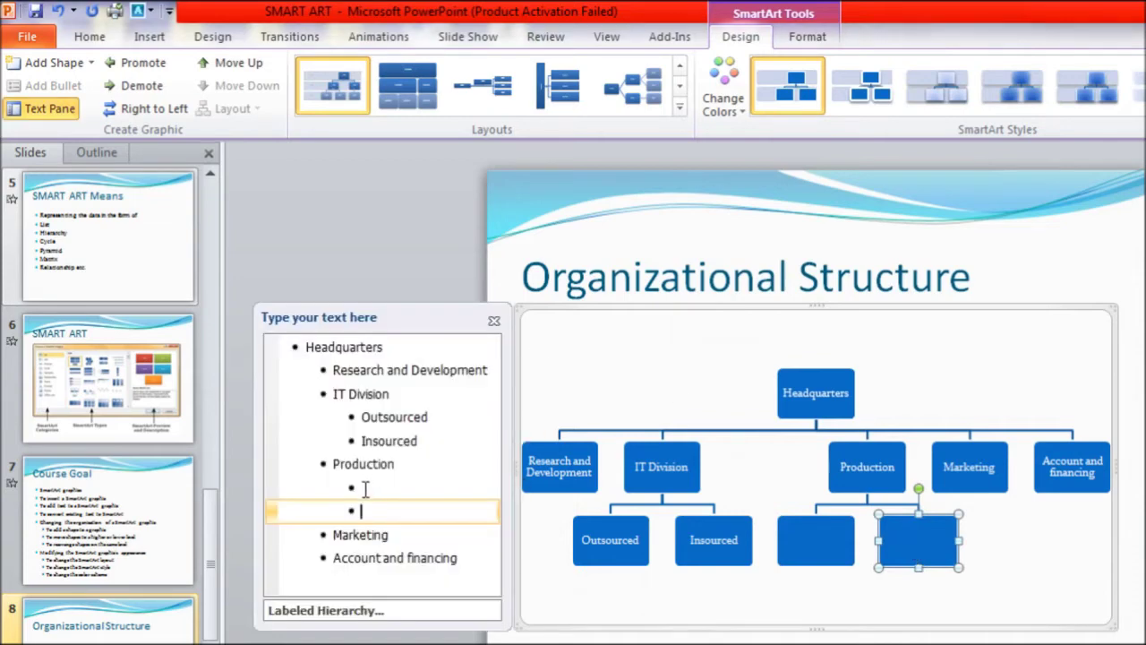
pyautogui.click(364, 488)
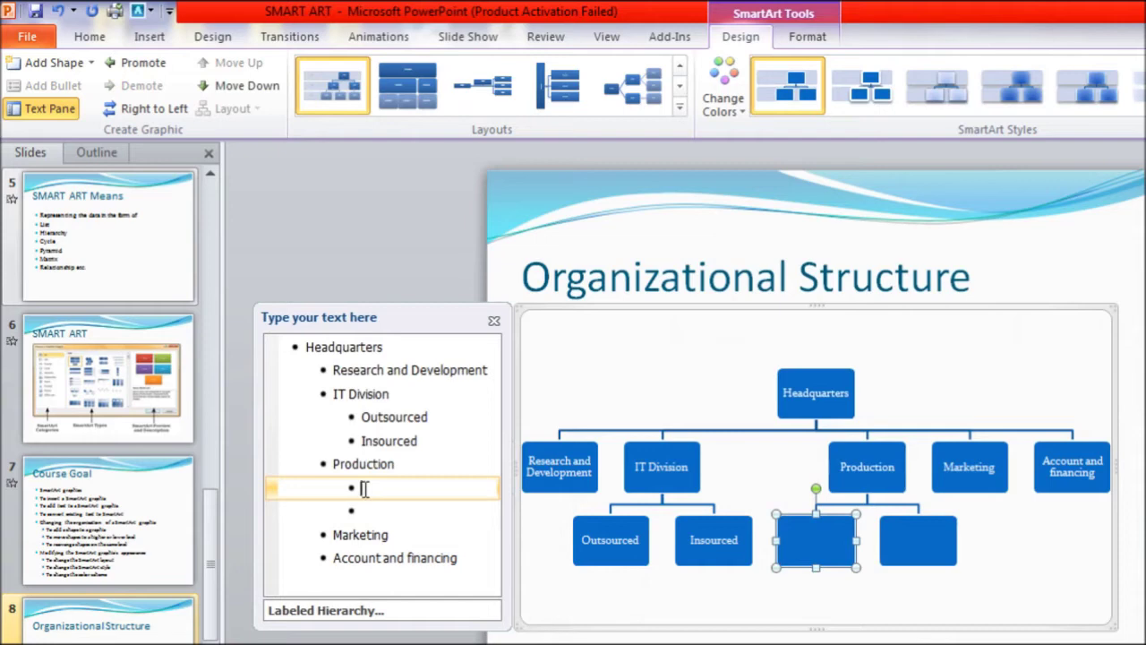
pyautogui.write('p1')
pyautogui.press('BackSpace')
pyautogui.press('BackSpace')
pyautogui.write('P1')
pyautogui.click(906, 544)
pyautogui.click(385, 504)
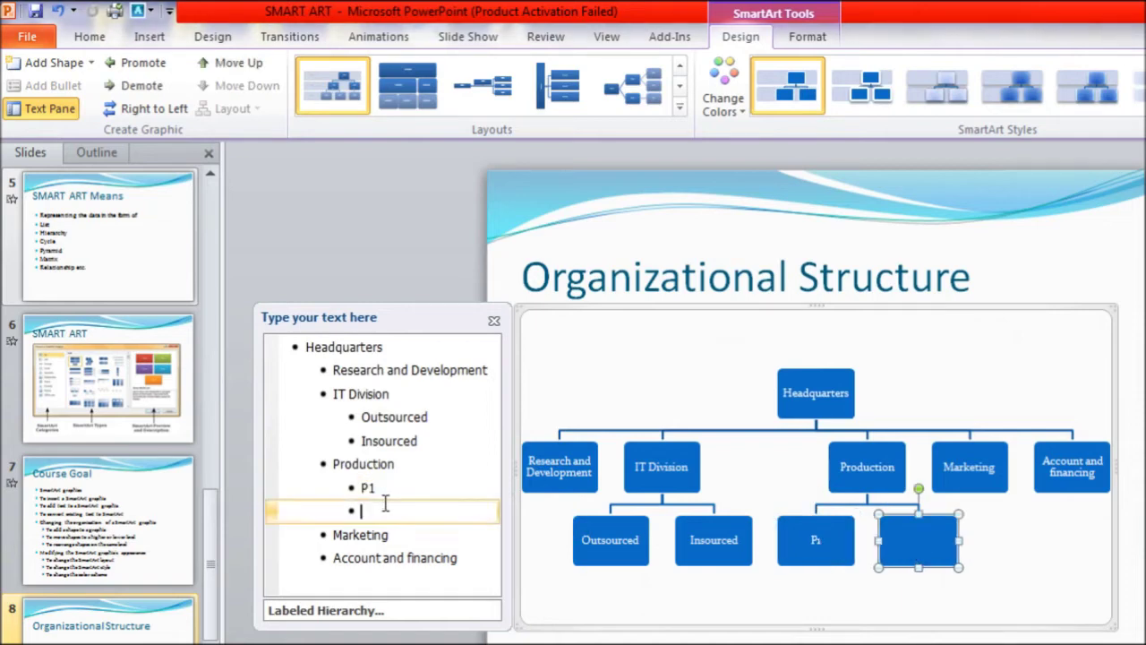
pyautogui.write('P2')
pyautogui.click(870, 479)
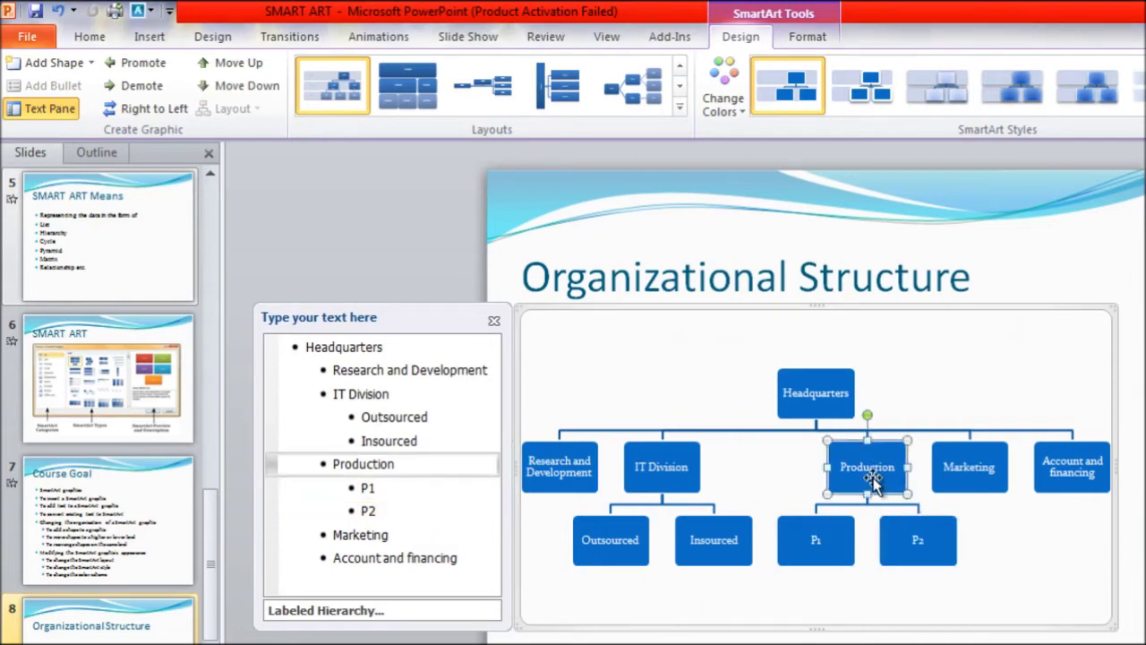
pyautogui.click(495, 322)
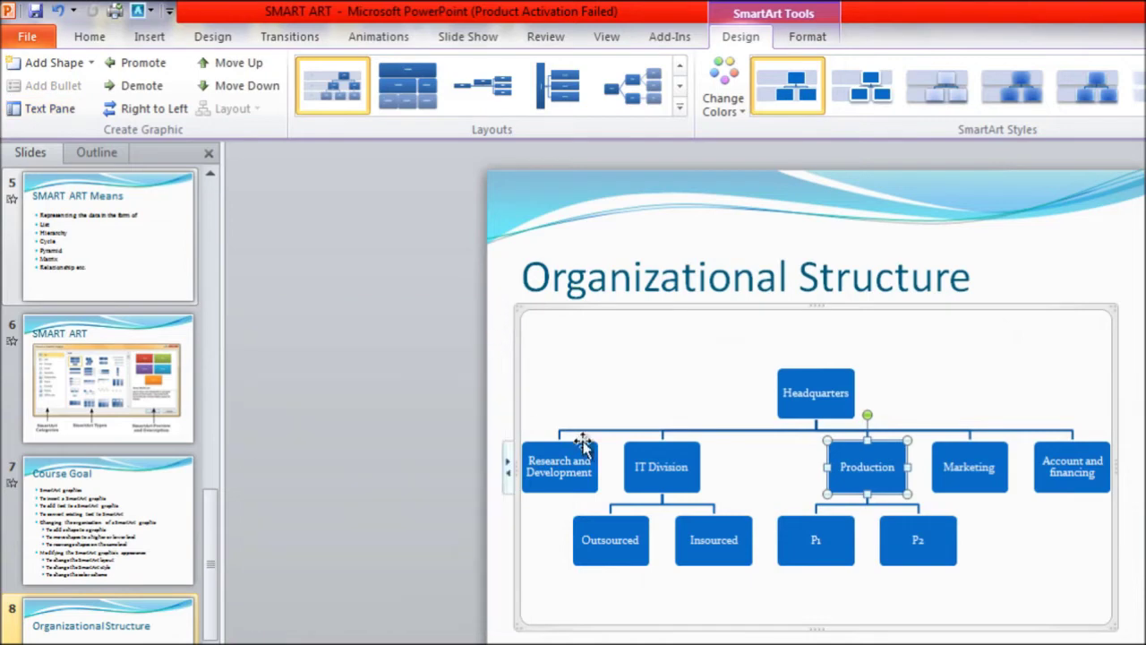
# Insert a blank box above Production with Add Shape Above, then reselect Production.
pyautogui.click(90, 63)
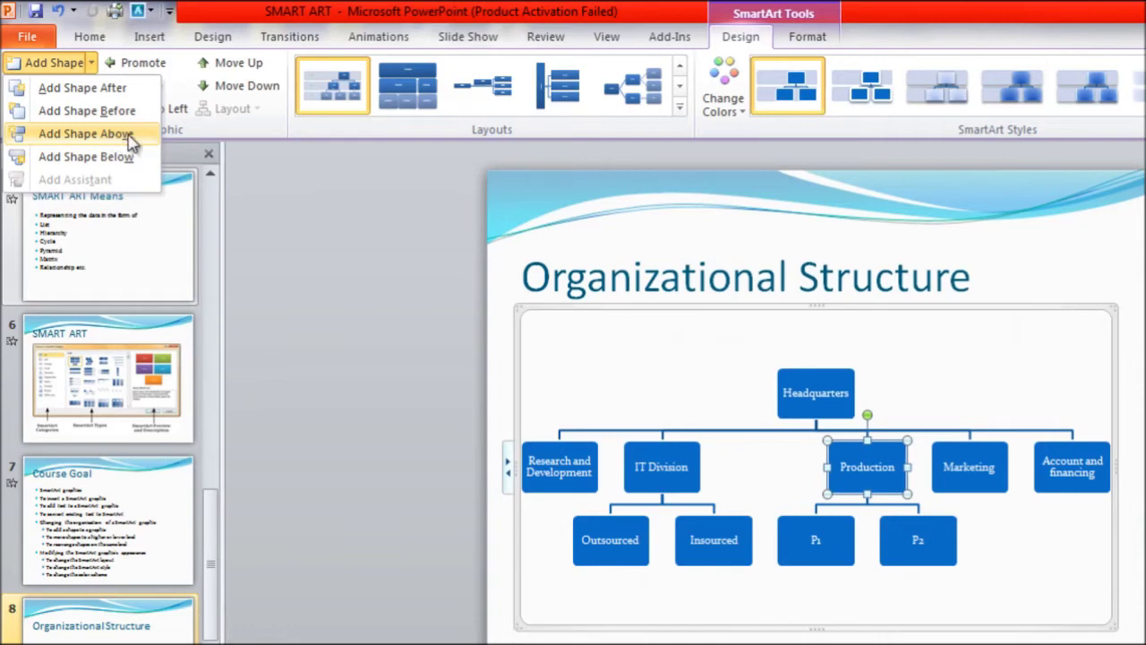
pyautogui.click(86, 134)
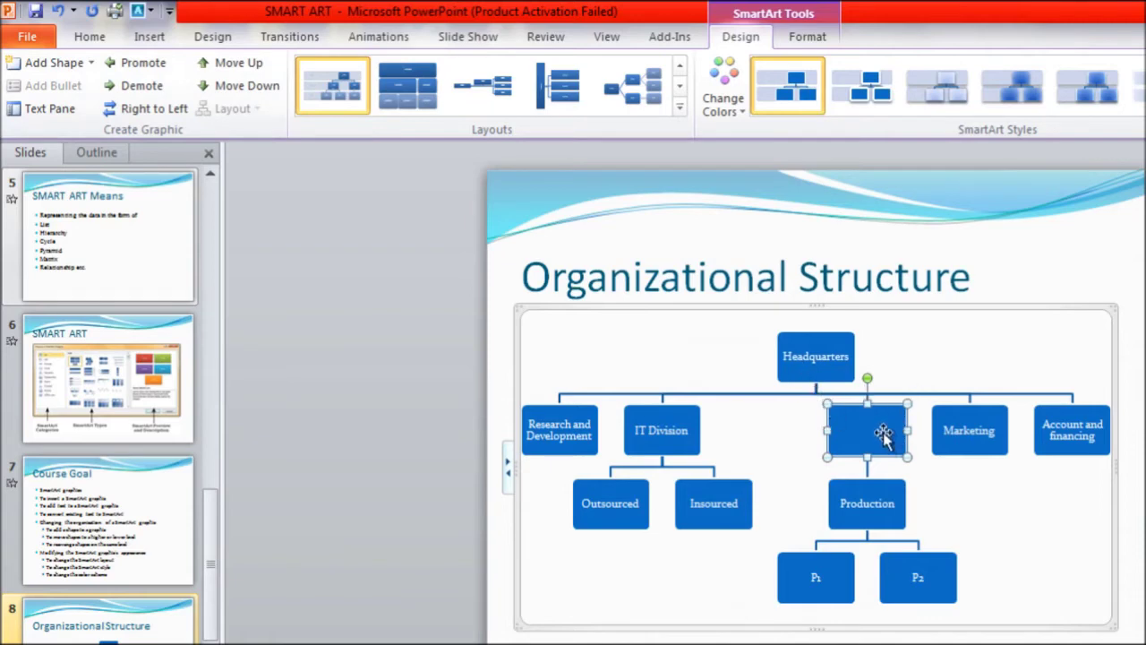
pyautogui.click(882, 517)
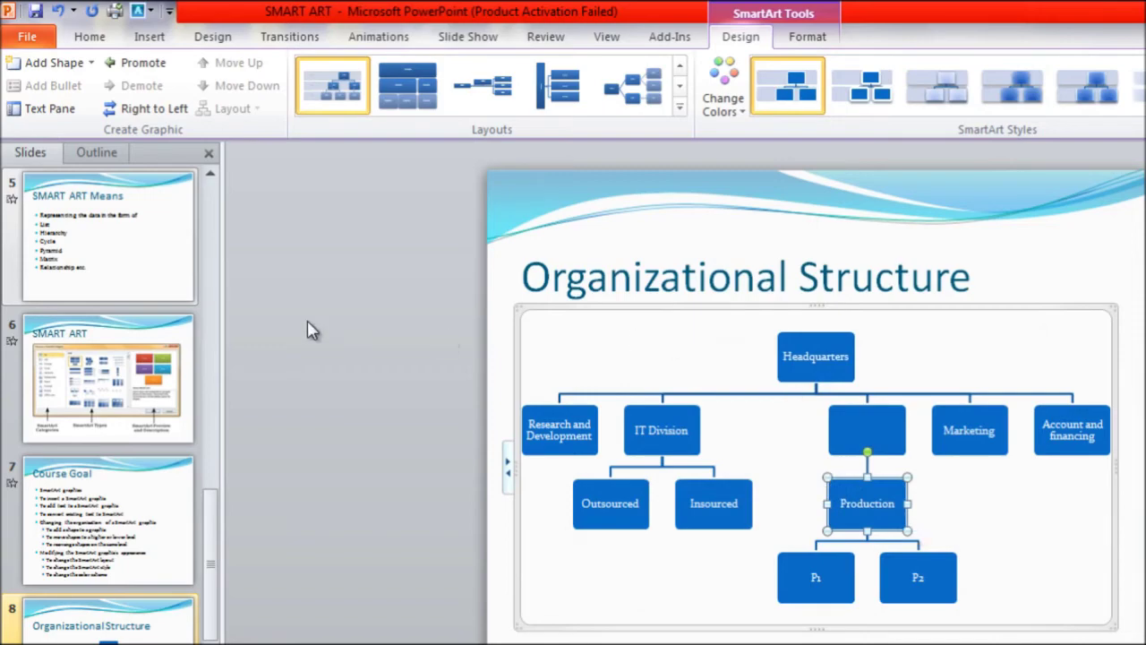
pyautogui.click(106, 509)
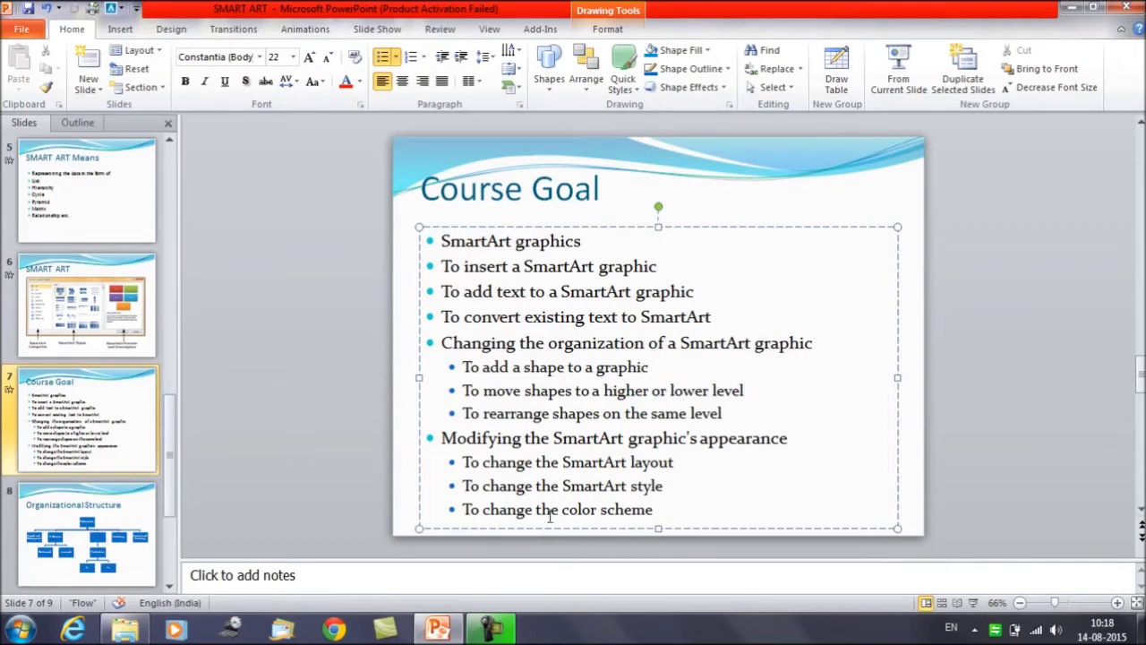
pyautogui.click(74, 544)
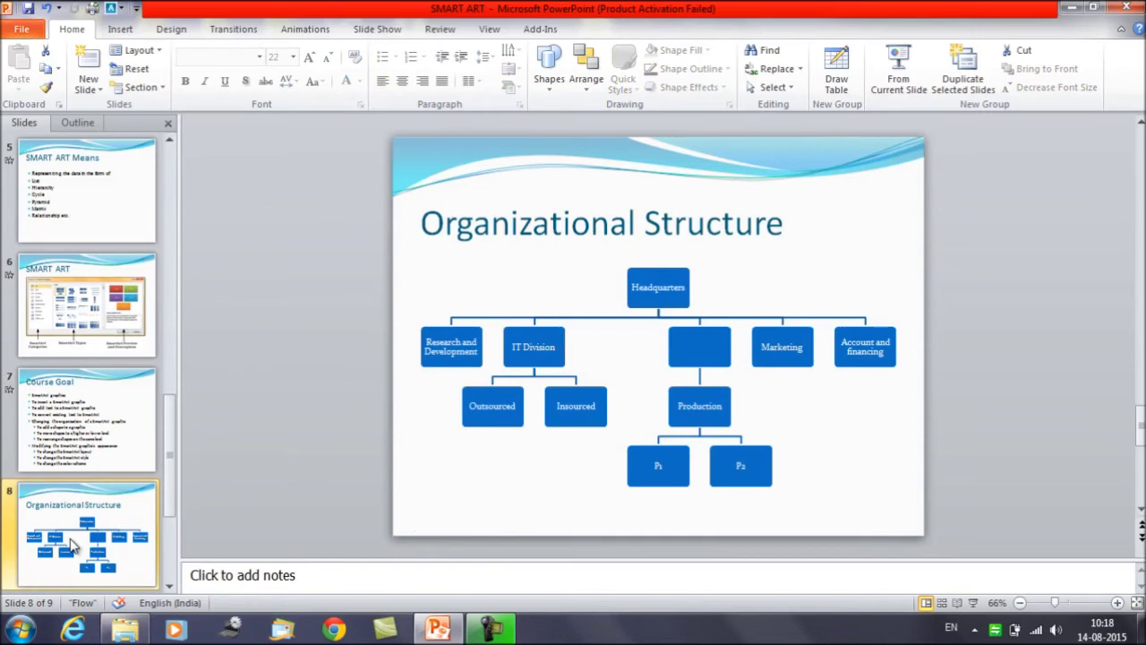
pyautogui.click(775, 347)
pyautogui.click(700, 417)
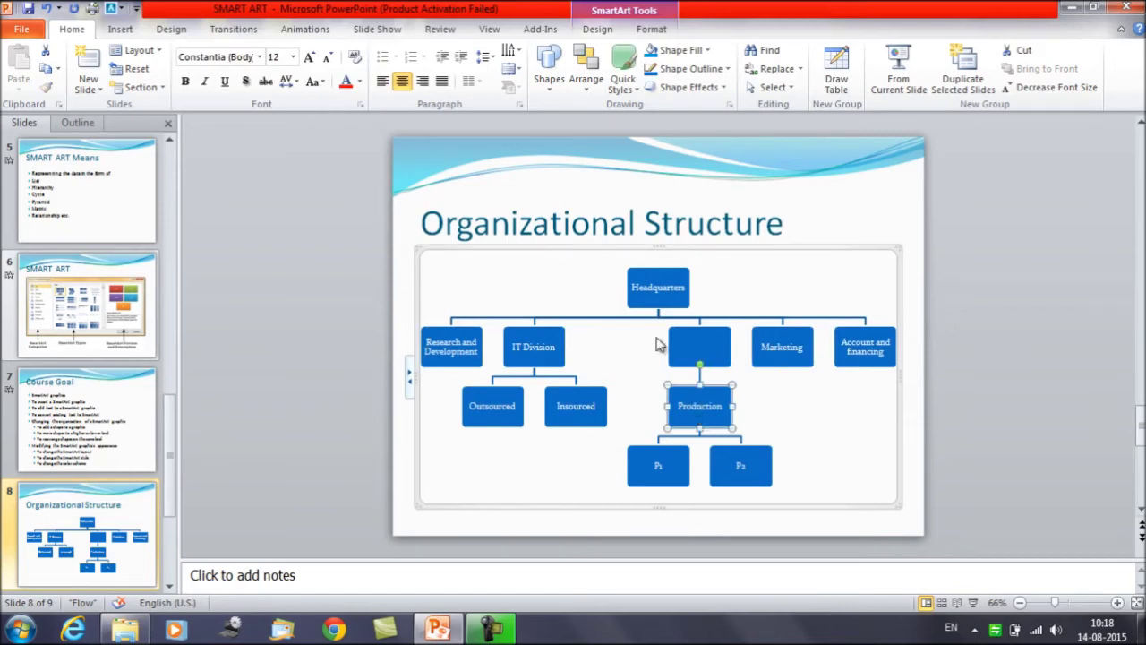
pyautogui.click(605, 33)
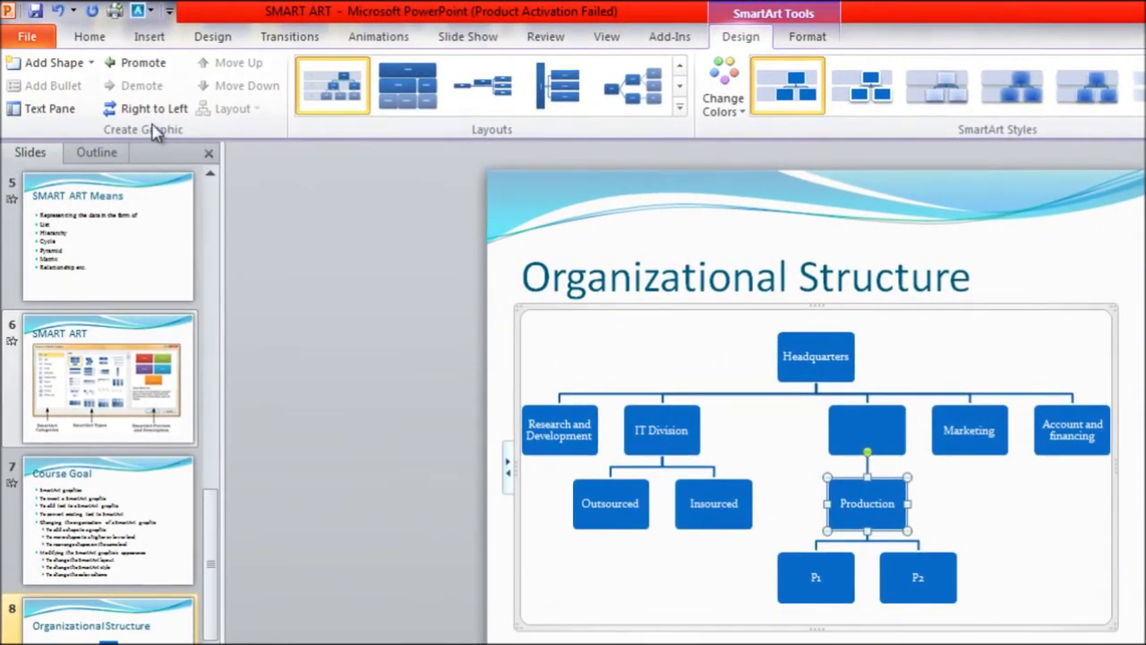
# Promote Production back to department level beside the blank box.
pyautogui.click(143, 64)
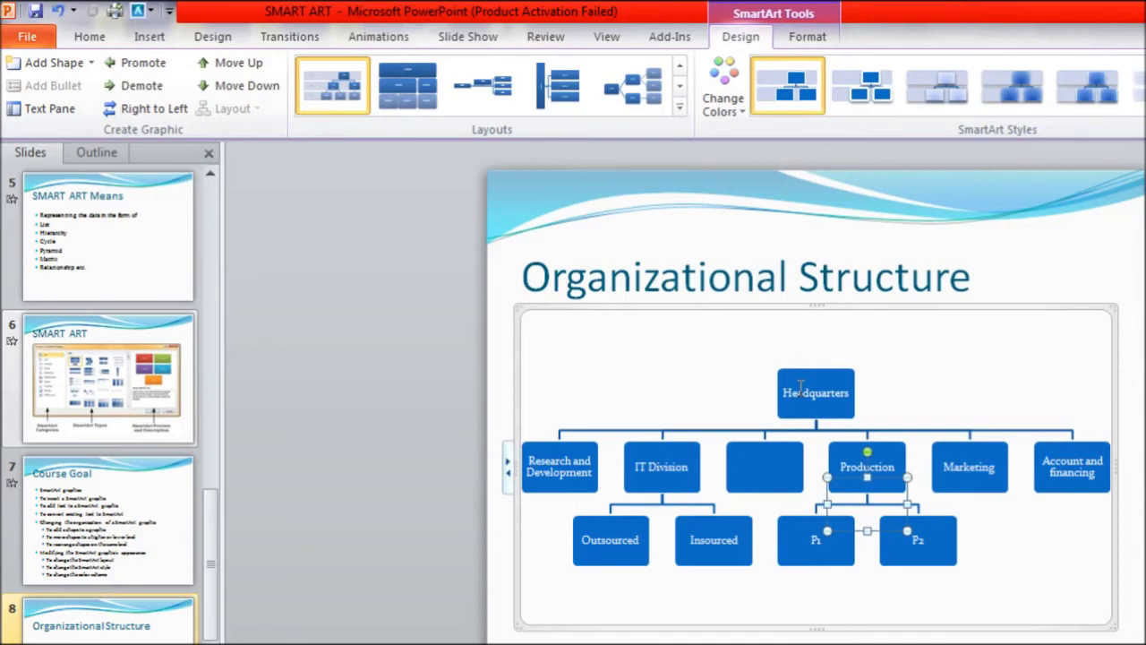
pyautogui.click(875, 467)
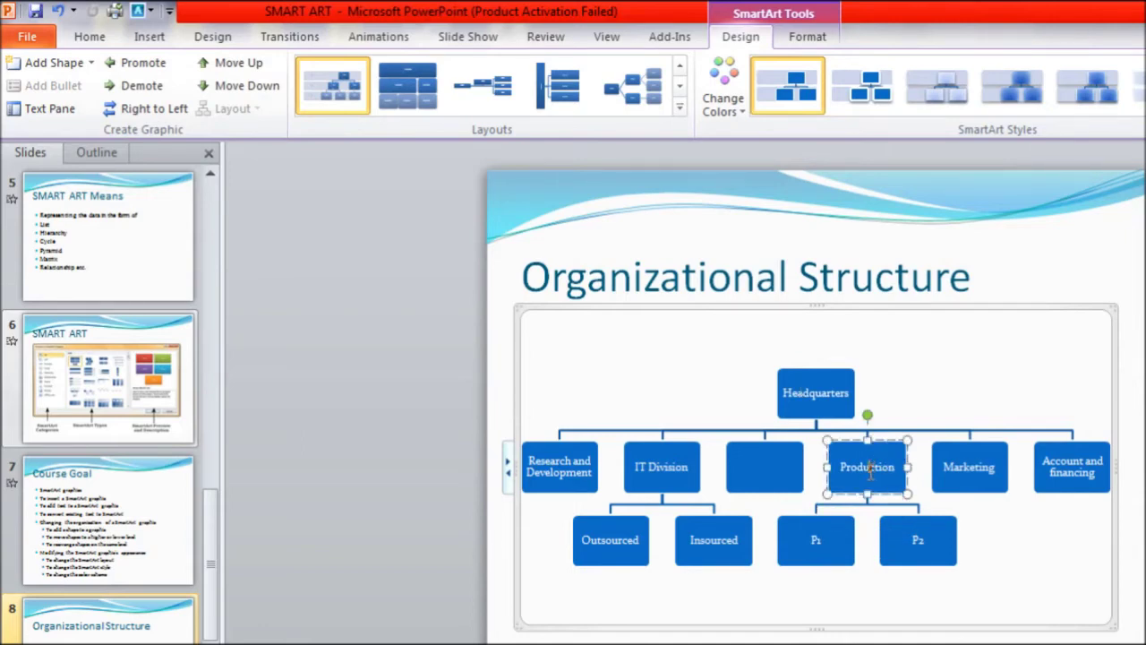
# Demote Production under the blank box, then select the P1 box.
pyautogui.click(141, 86)
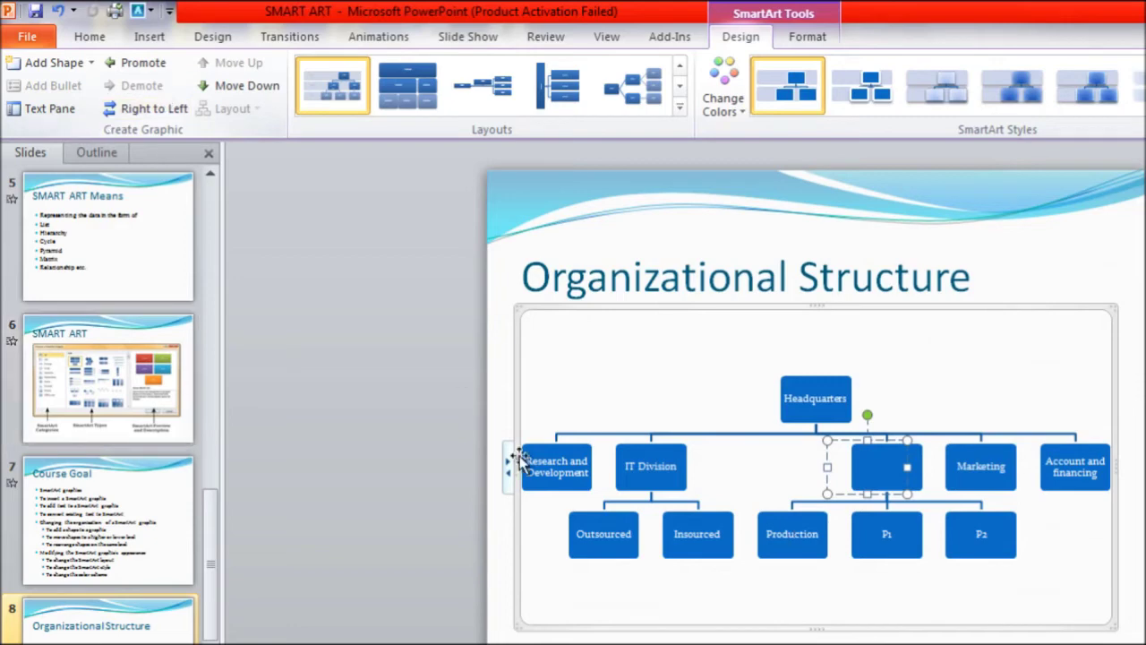
pyautogui.click(912, 618)
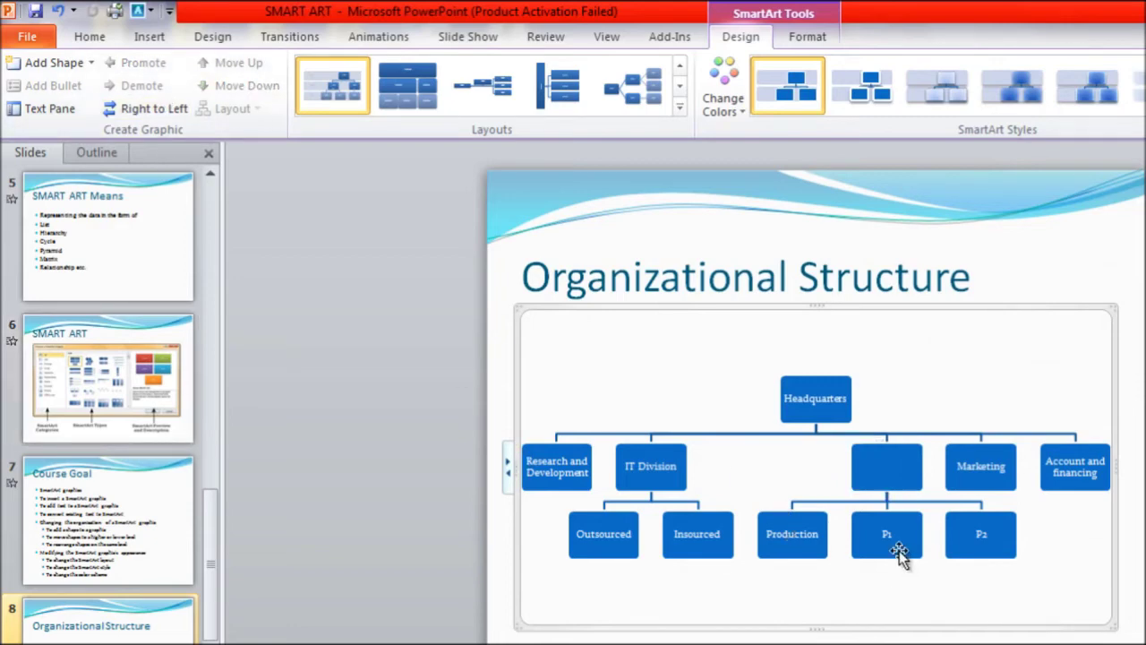
pyautogui.click(898, 550)
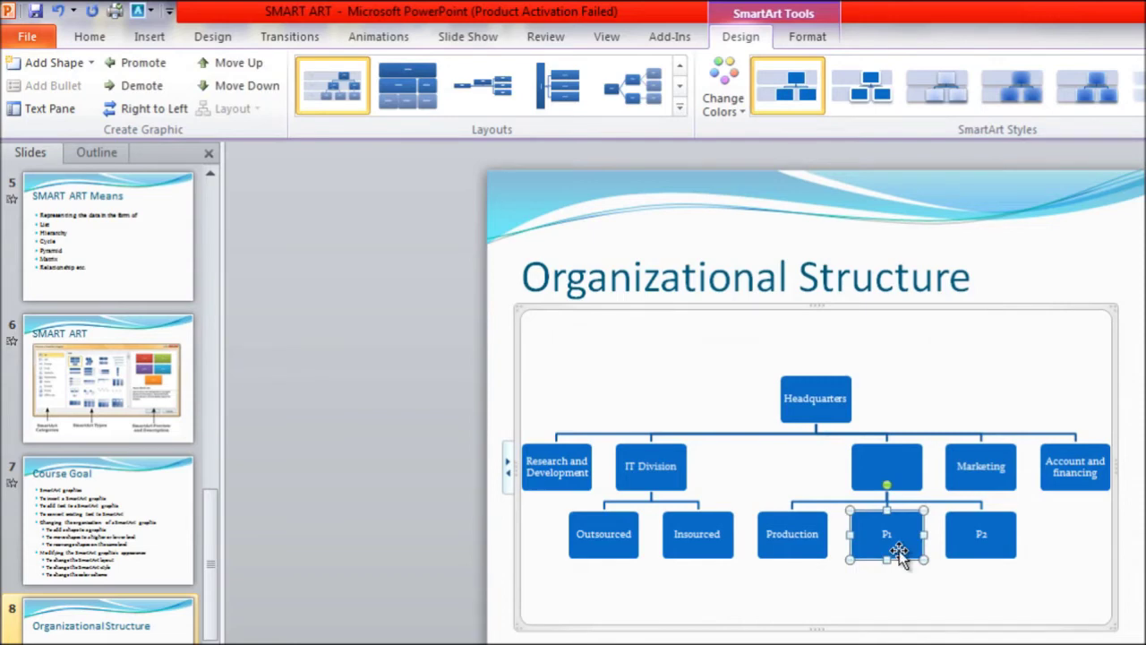
# Select P1 and P2 together and demote them one level beneath Production.
pyautogui.keyDown('shift'); pyautogui.click(990, 540); pyautogui.keyUp('shift')
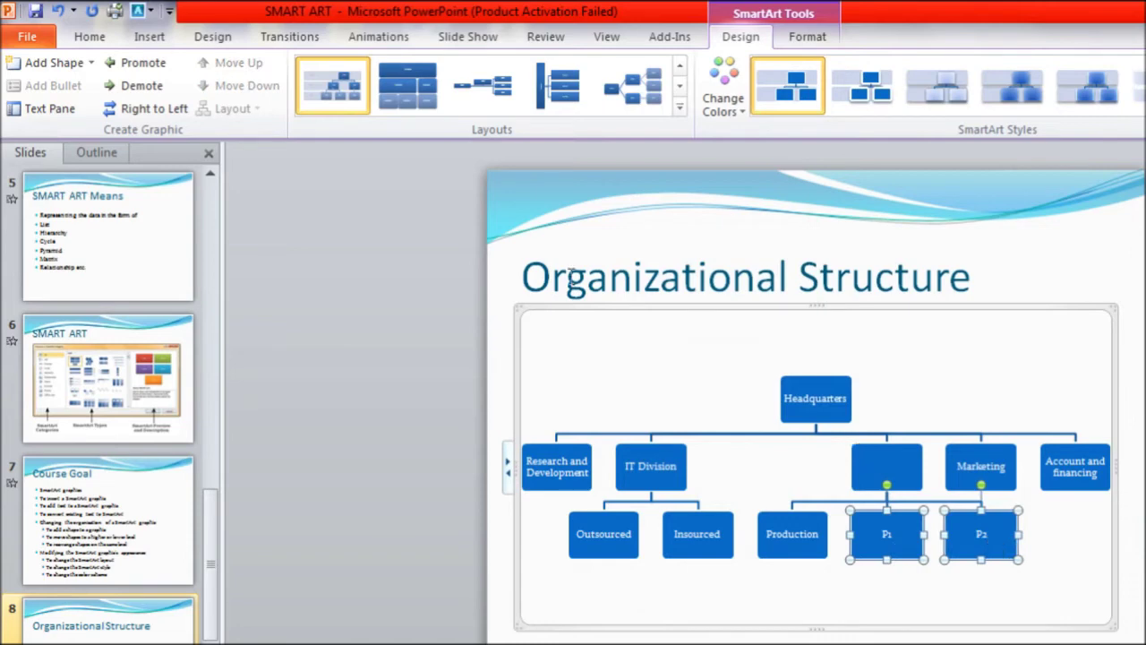
pyautogui.click(149, 87)
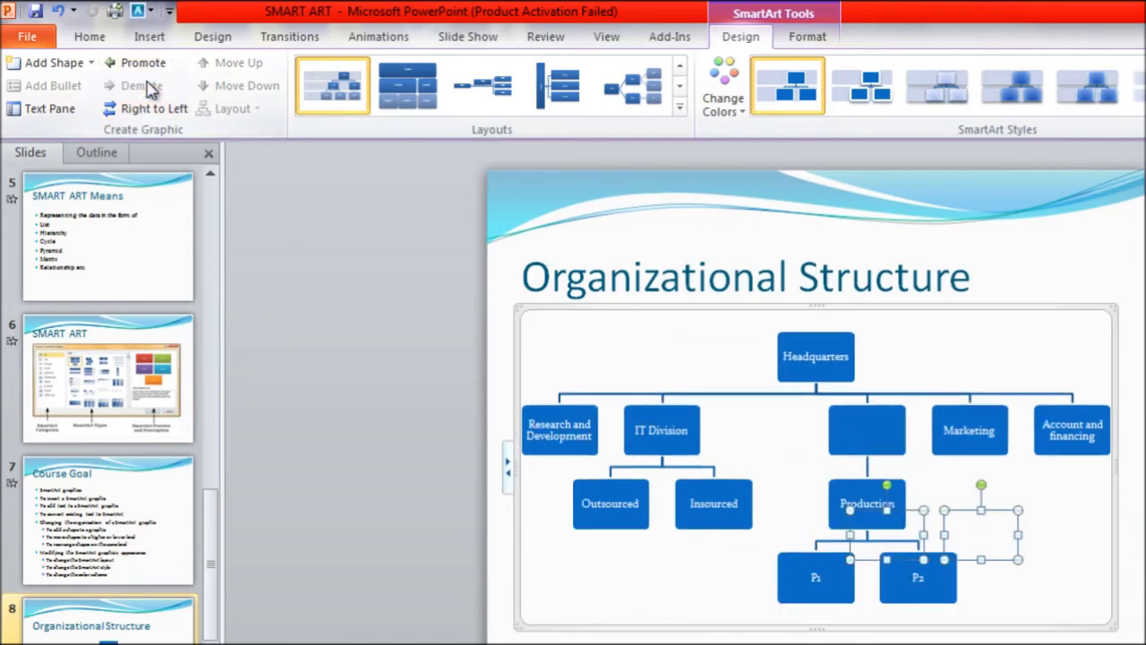
pyautogui.click(1027, 580)
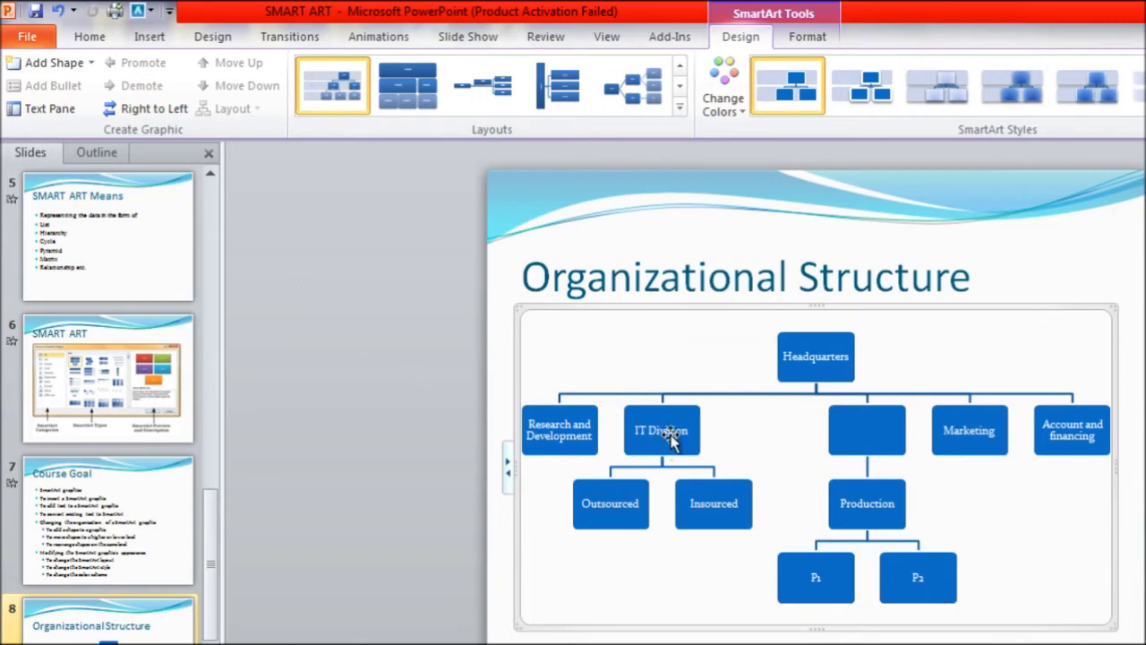
# Select the org chart's Headquarters box and show the Text Pane outline beside the diagram.
pyautogui.click(887, 424)
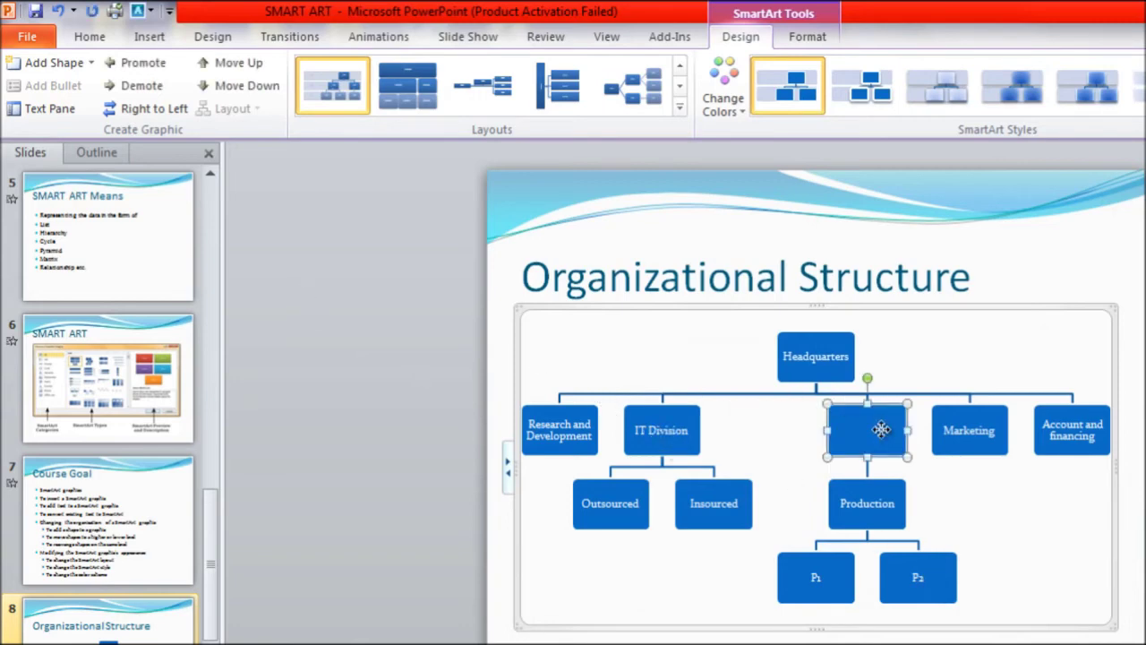
pyautogui.click(819, 307)
pyautogui.click(901, 299)
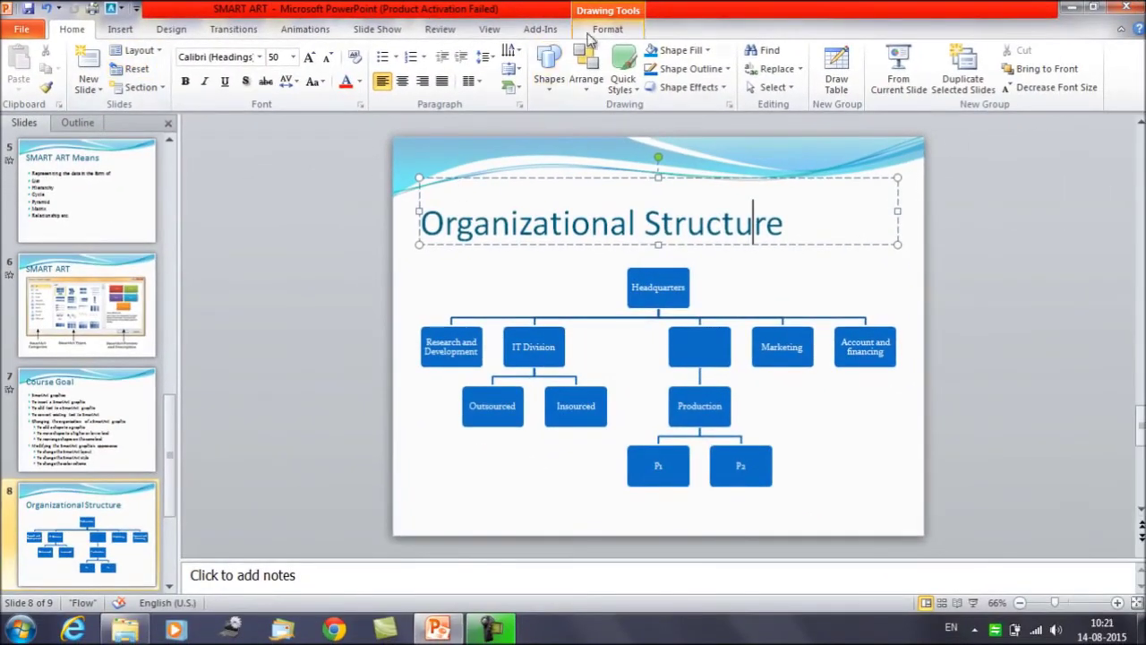
pyautogui.click(643, 288)
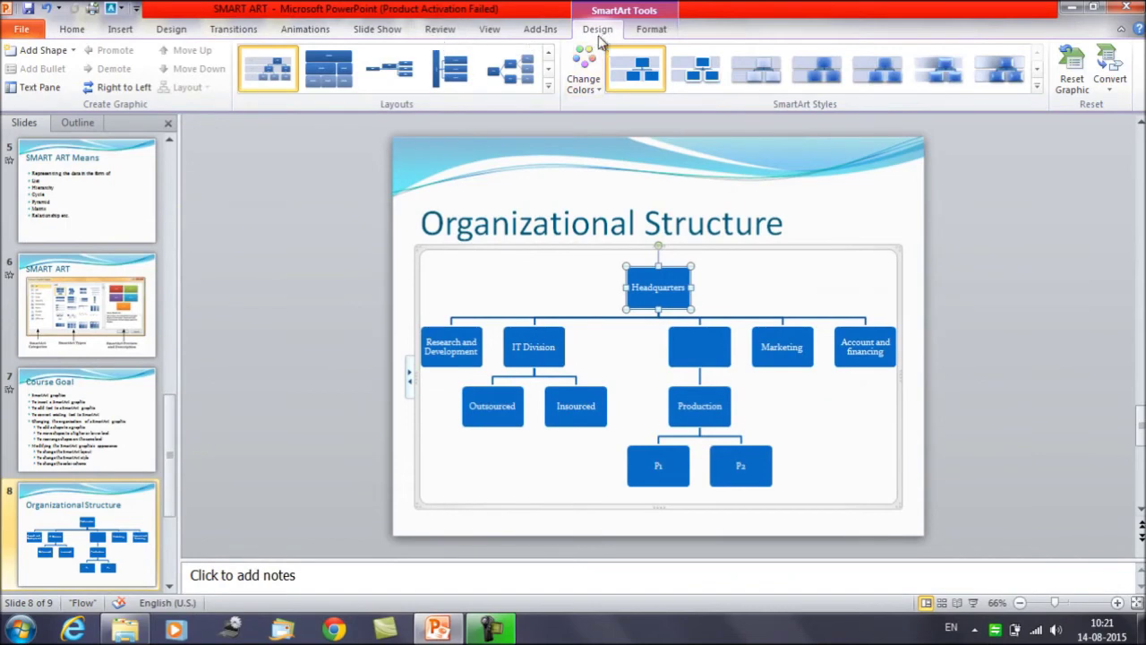
pyautogui.click(50, 90)
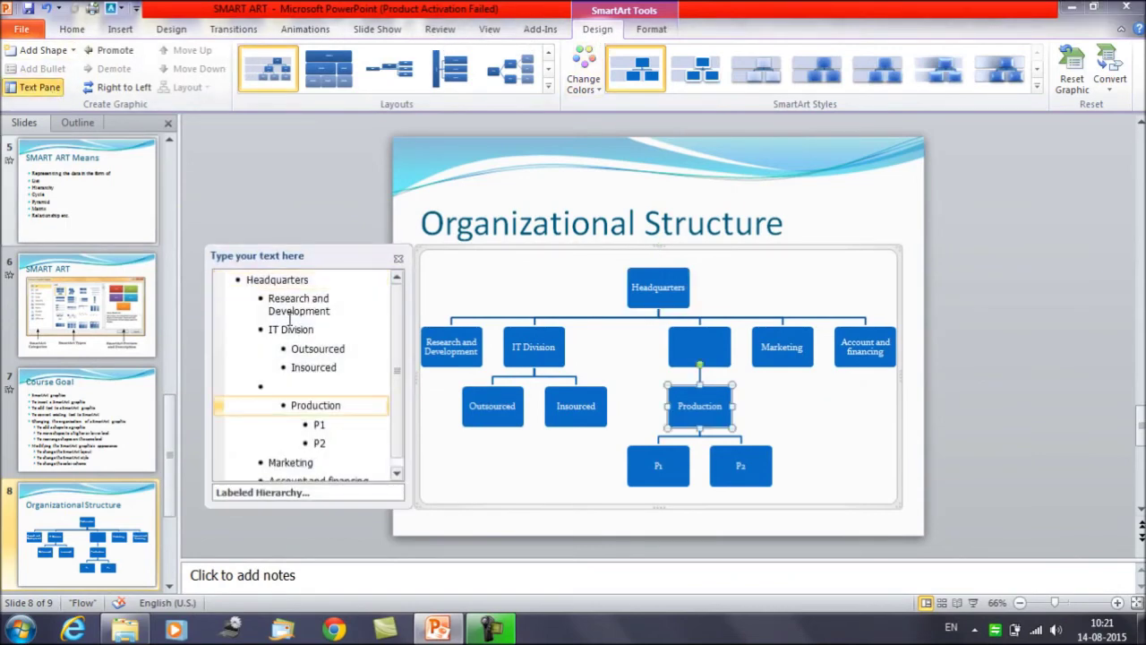
# Promote Outsourced to the IT Division level and check the IT Division and Outsourced boxes.
pyautogui.click(281, 346)
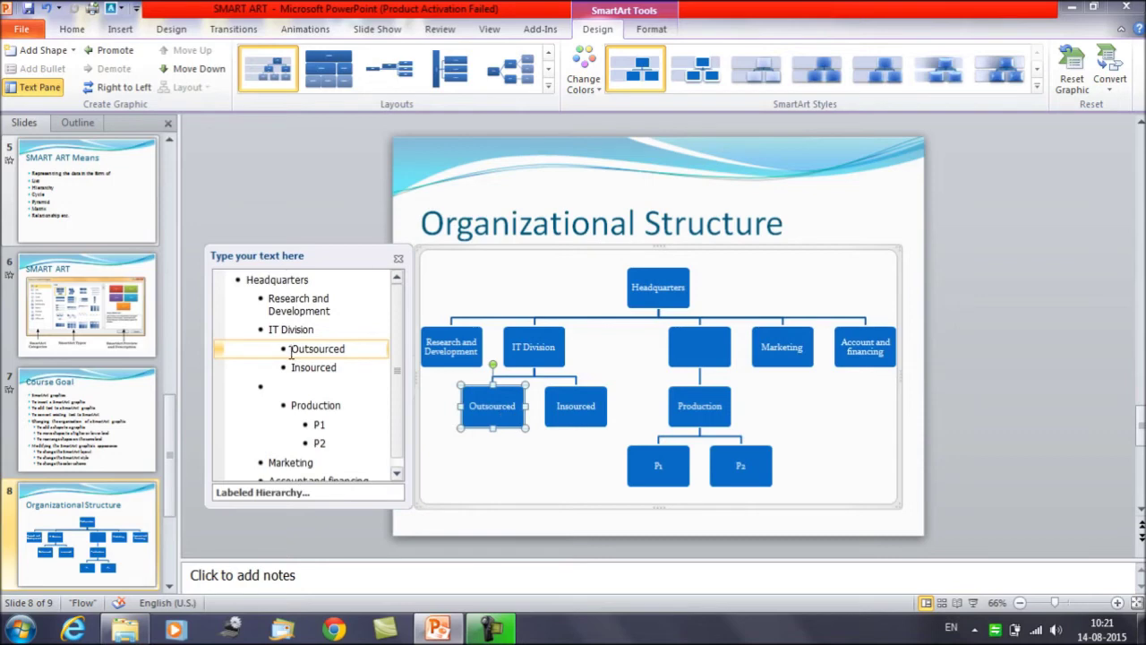
pyautogui.hotkey('shift', 'Tab')
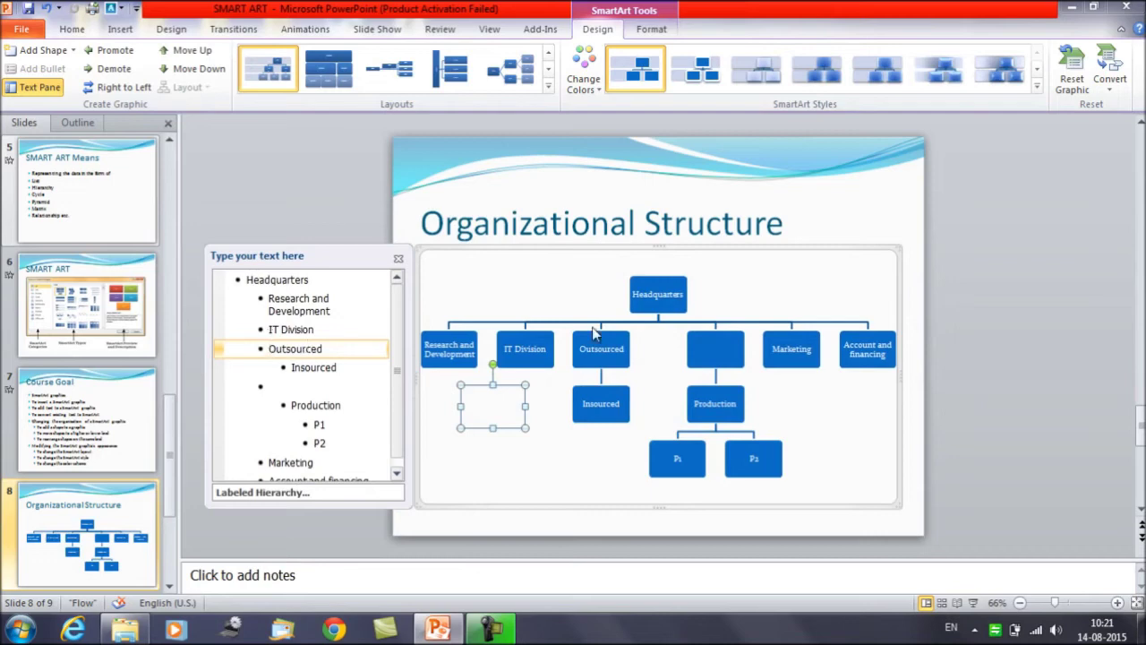
pyautogui.click(526, 345)
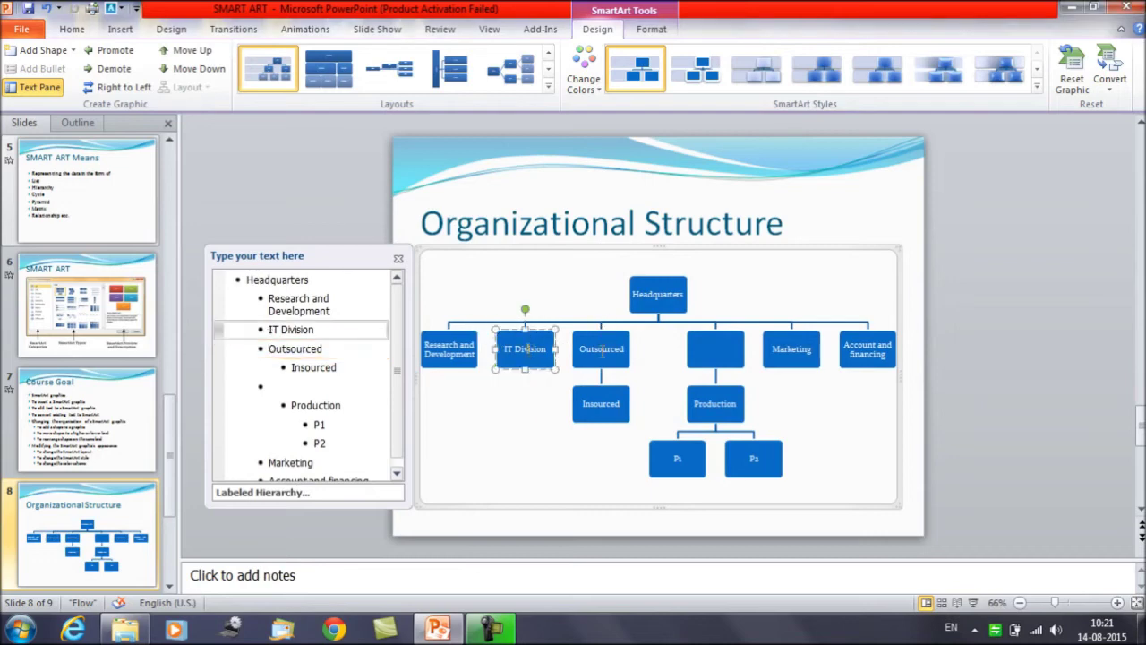
pyautogui.click(584, 344)
pyautogui.click(542, 354)
pyautogui.click(594, 353)
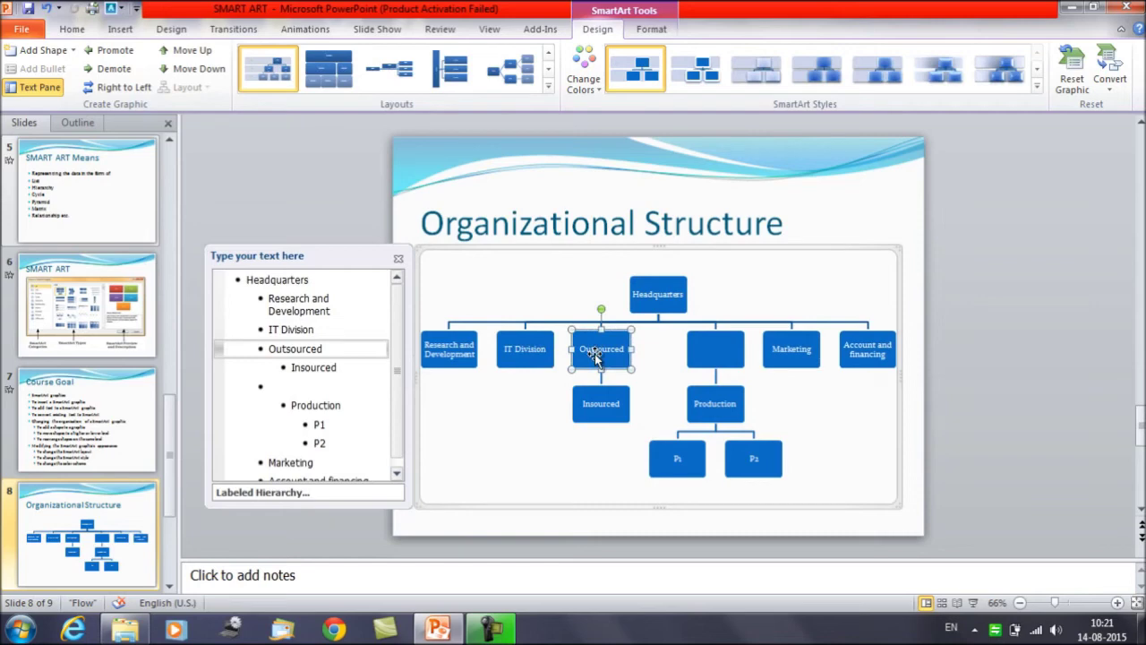
# Demote Outsourced back under IT Division, then go to the empty bullet line.
pyautogui.click(266, 349)
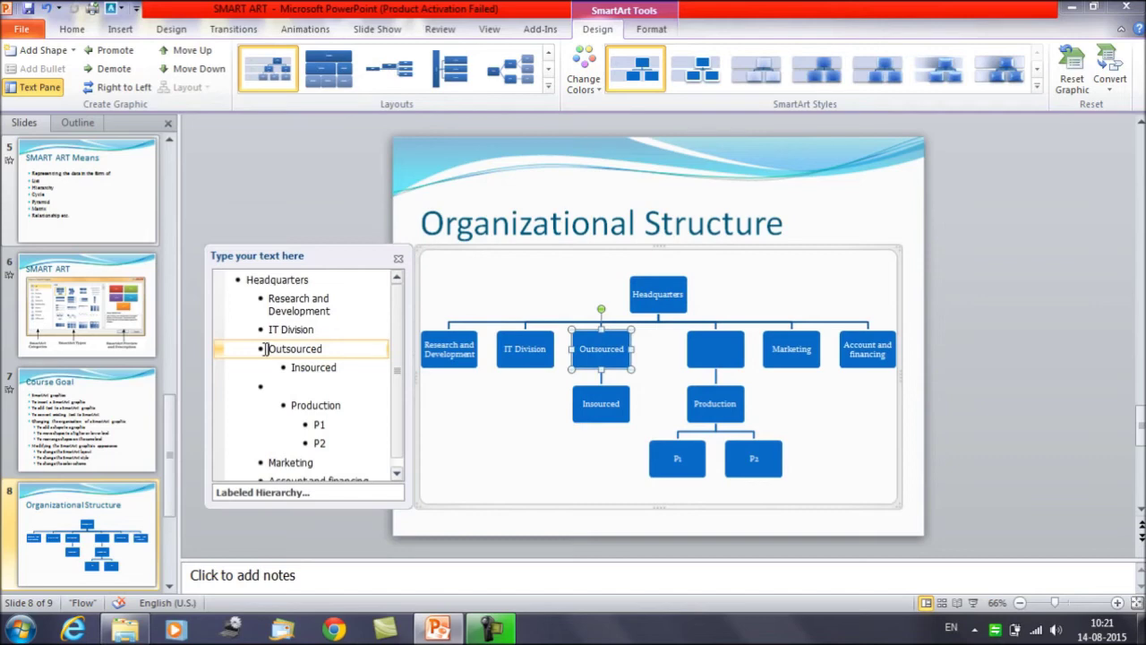
pyautogui.press('Tab')
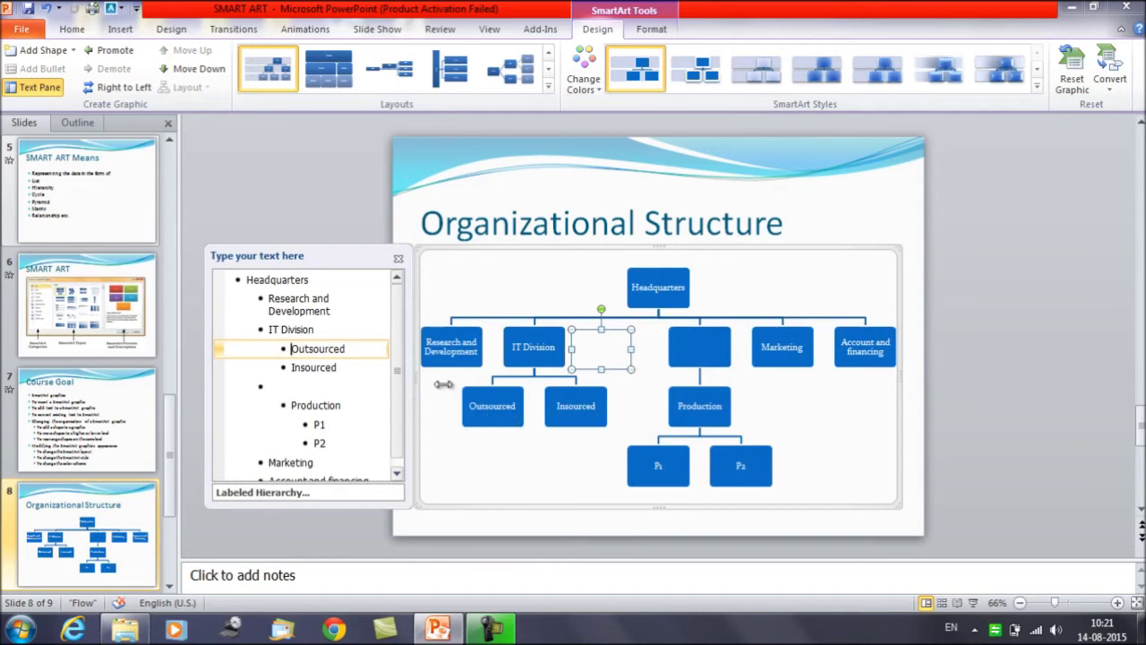
pyautogui.click(273, 388)
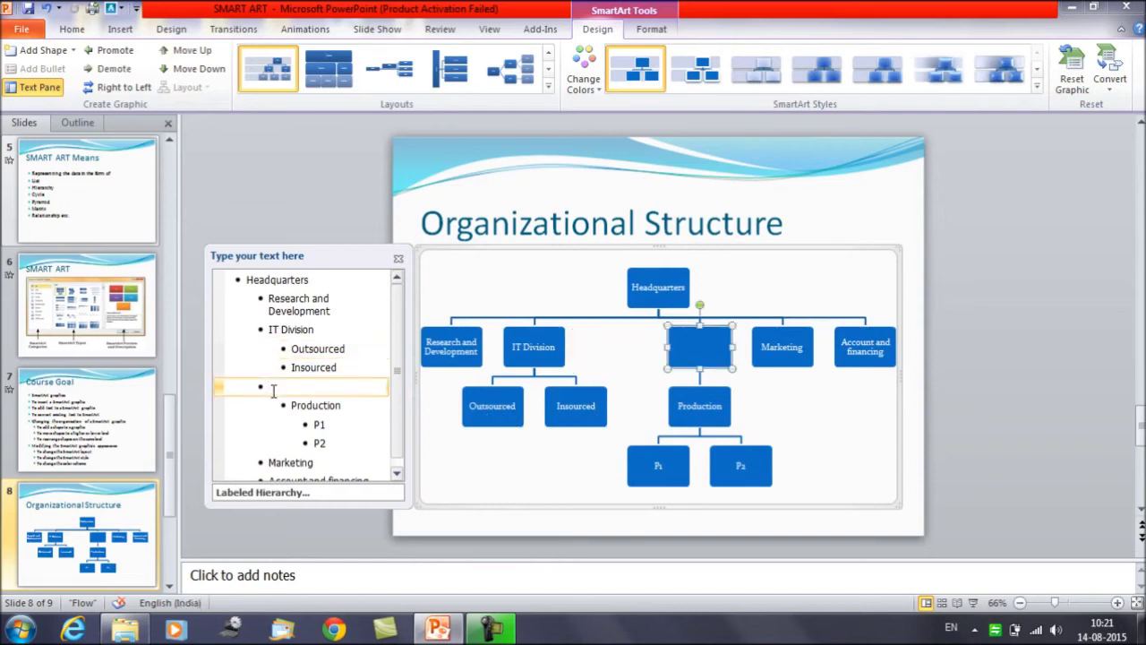
# Delete the empty bullet and demote Production one level under Headquarters.
pyautogui.press('BackSpace')
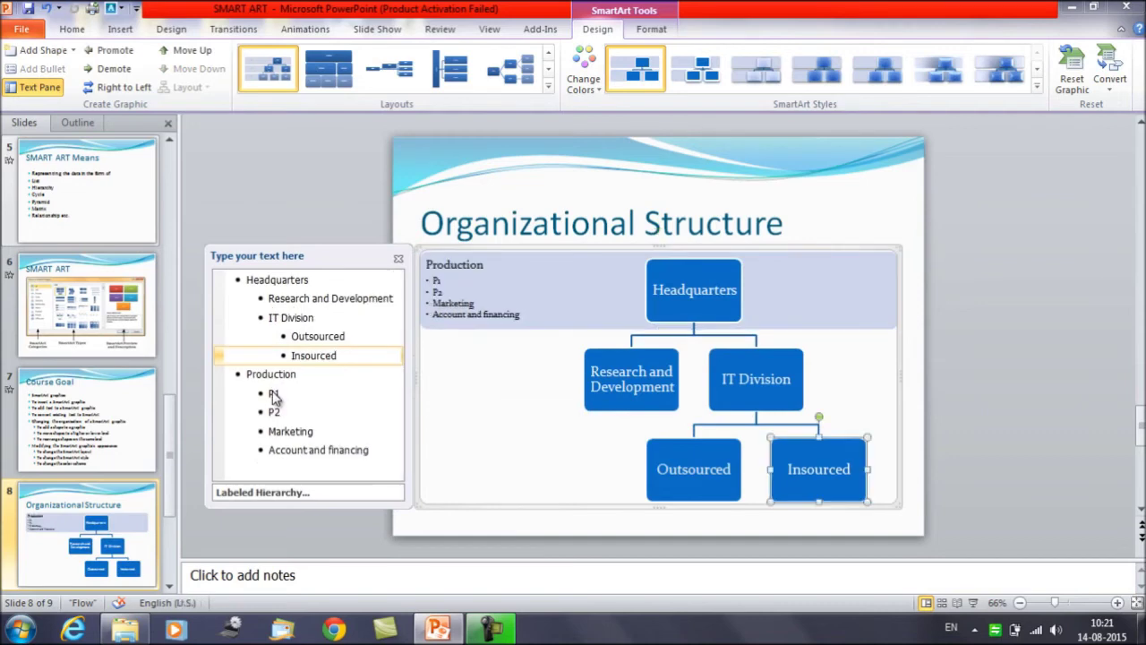
pyautogui.click(246, 376)
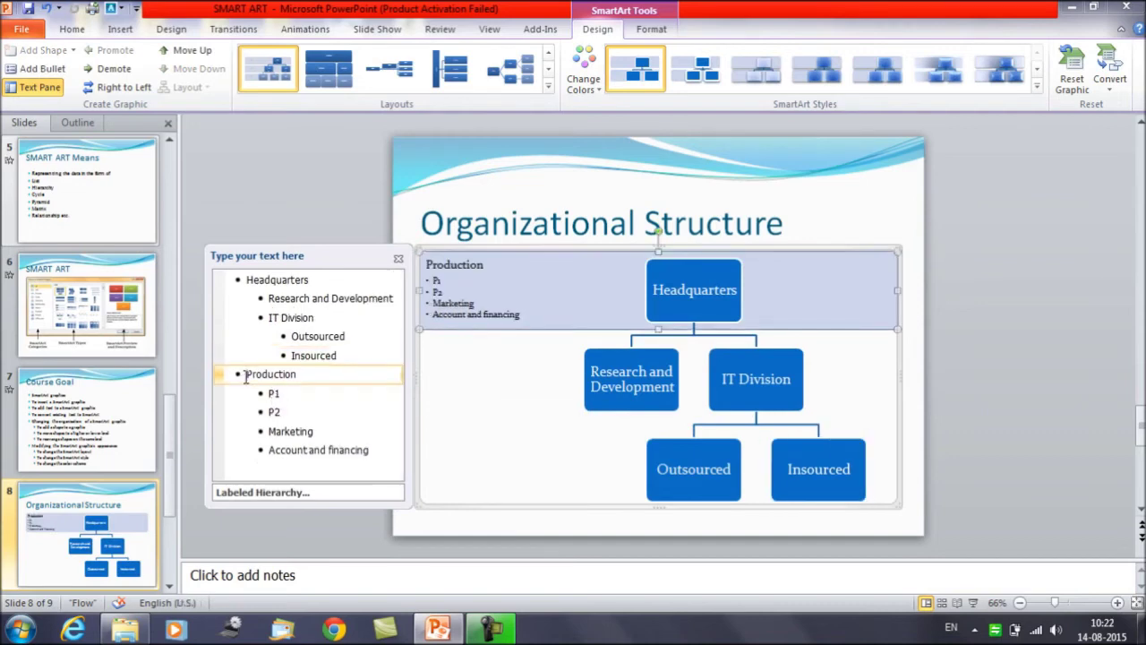
pyautogui.press('Tab')
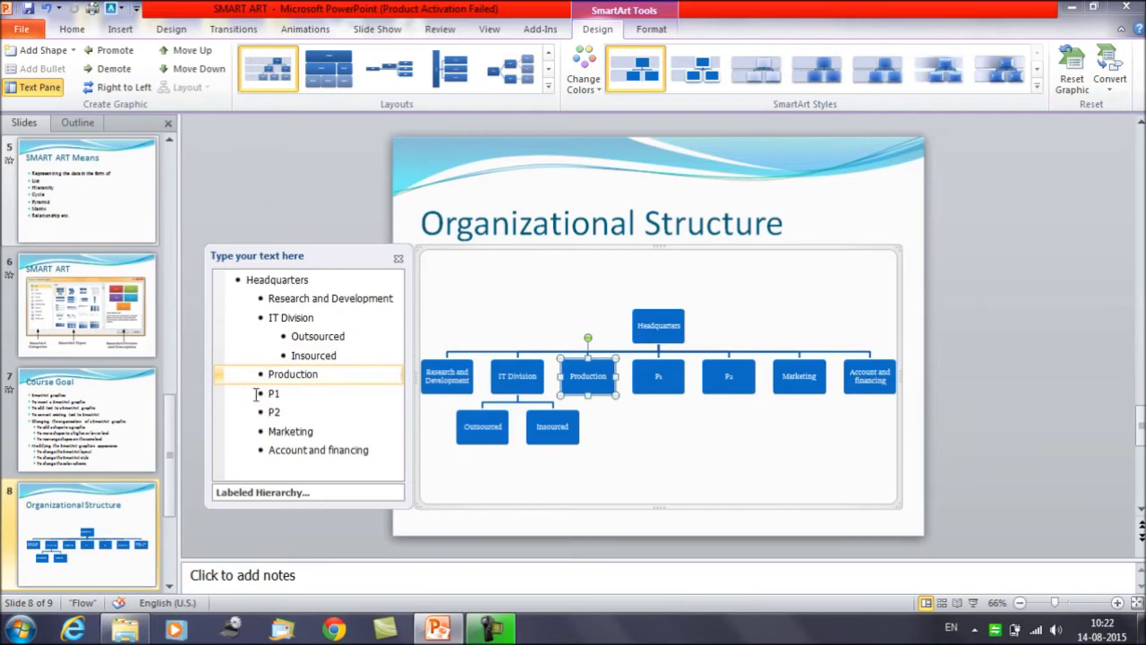
# Demote the P1 and P2 lines together so they sit under Production.
pyautogui.click(257, 394)
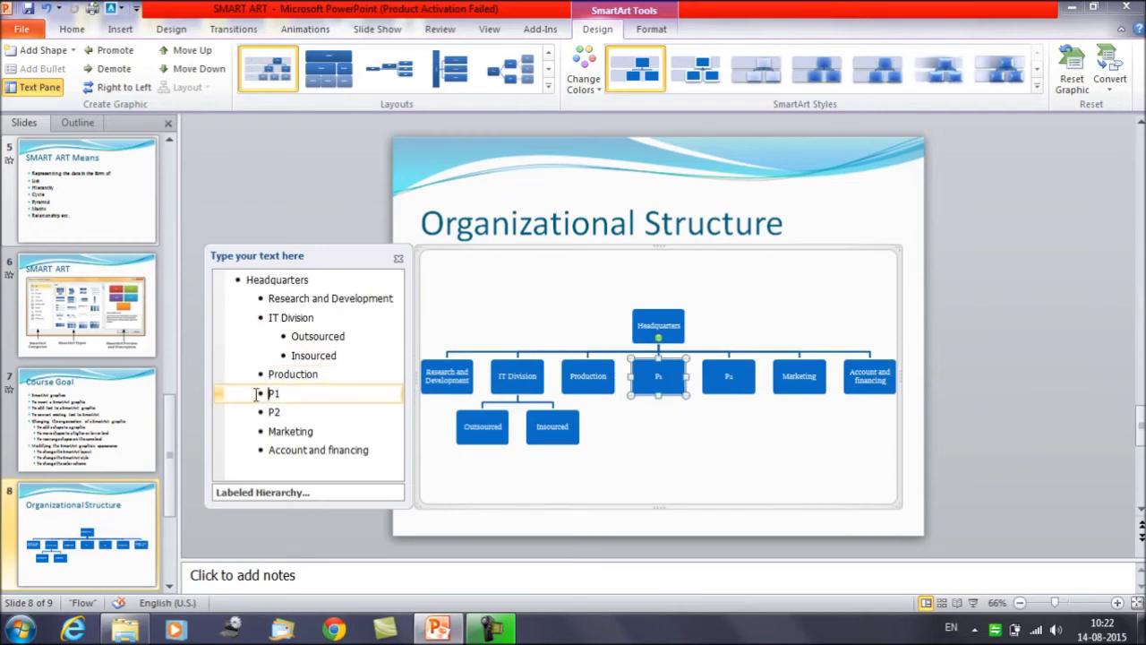
pyautogui.hotkey('shift', 'End')
pyautogui.hotkey('shift', 'Down')
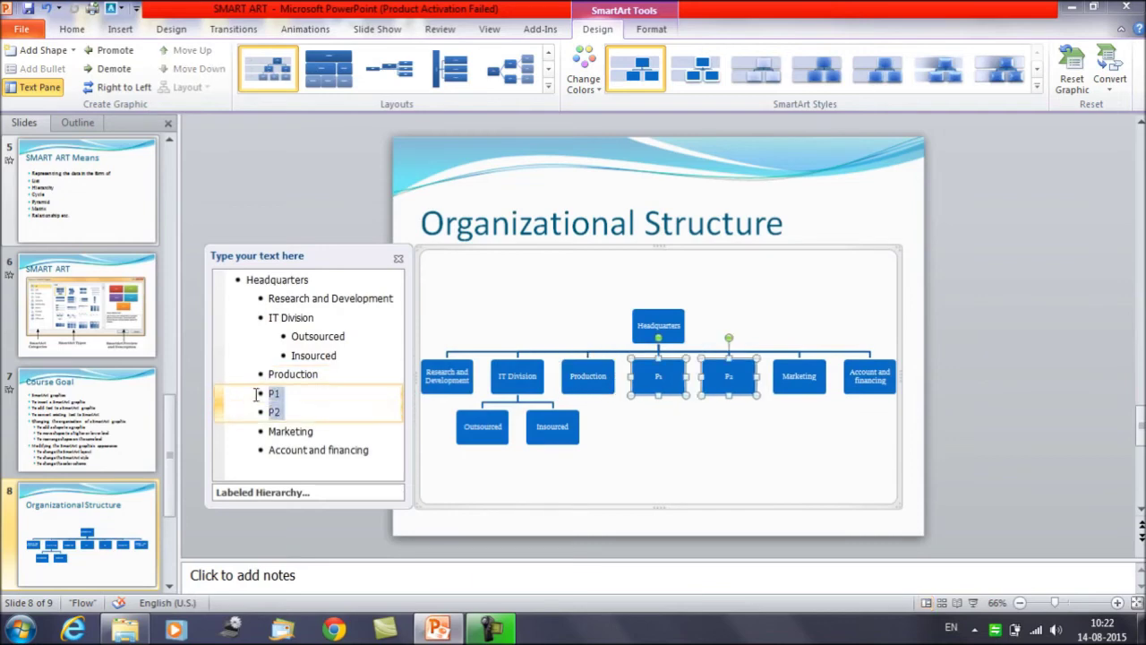
pyautogui.press('Tab')
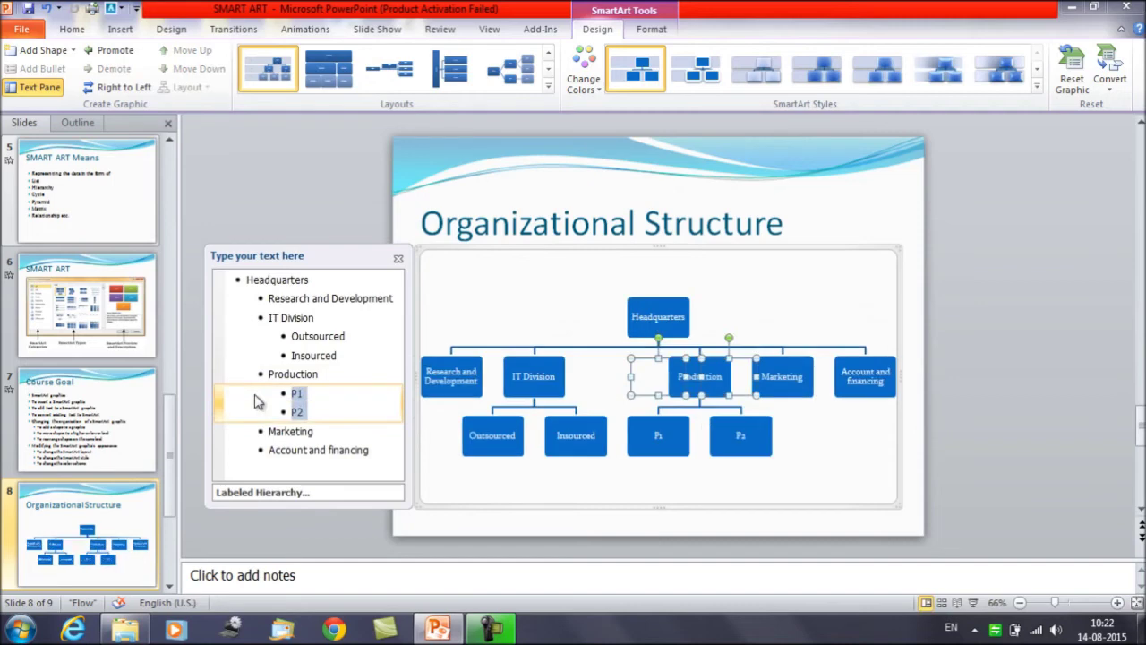
pyautogui.click(815, 488)
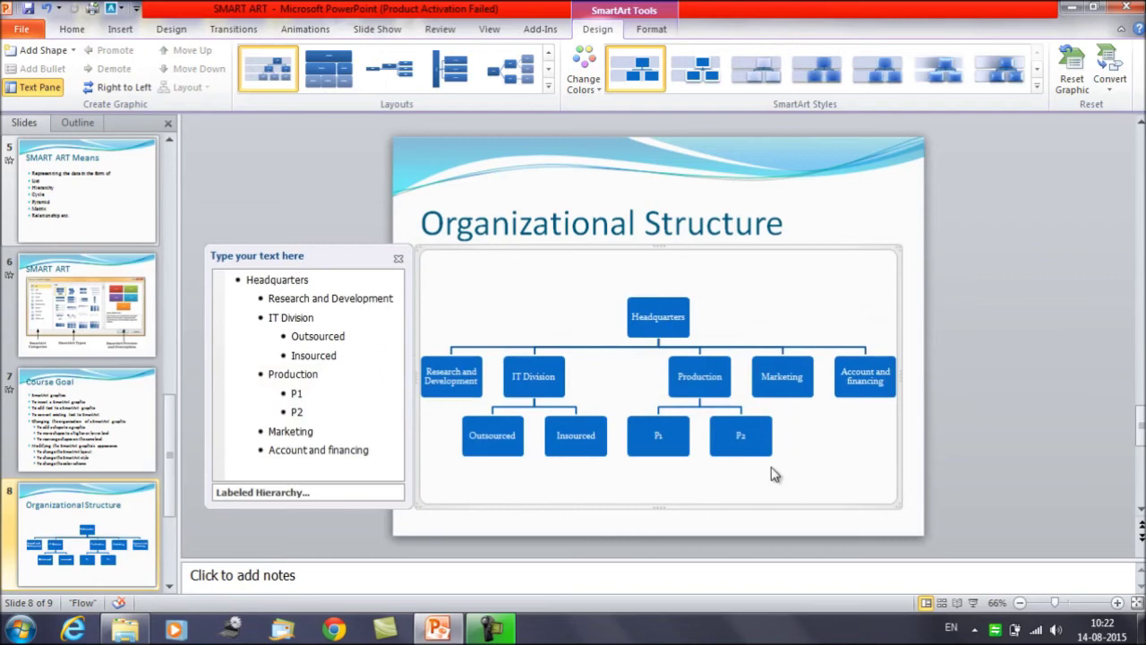
pyautogui.click(289, 412)
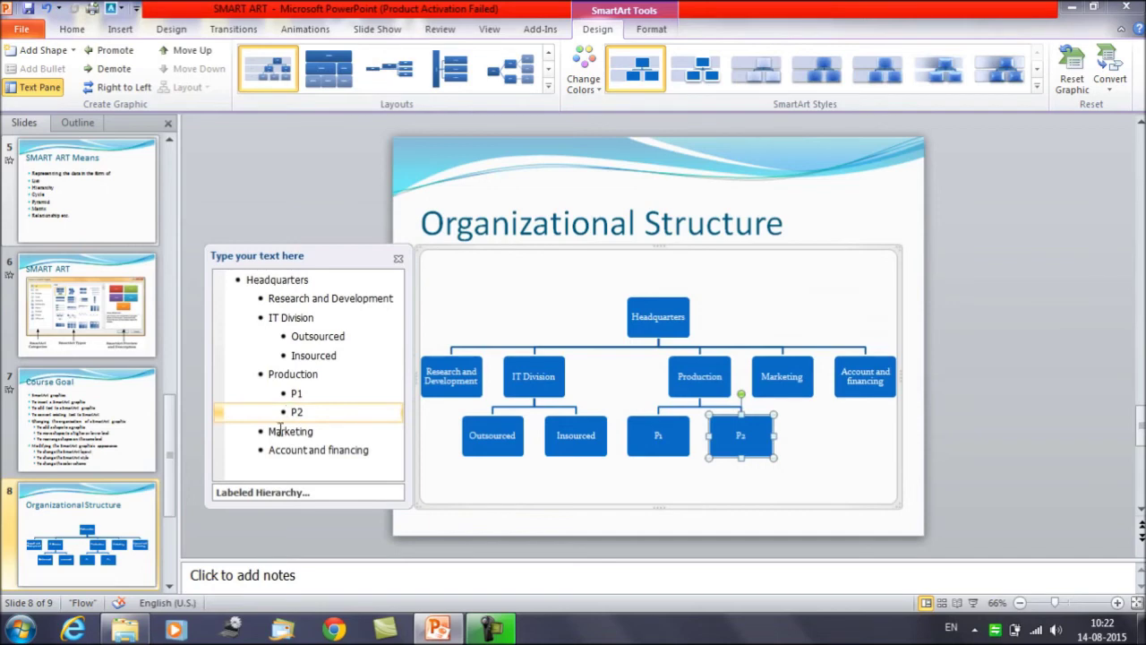
pyautogui.click(271, 431)
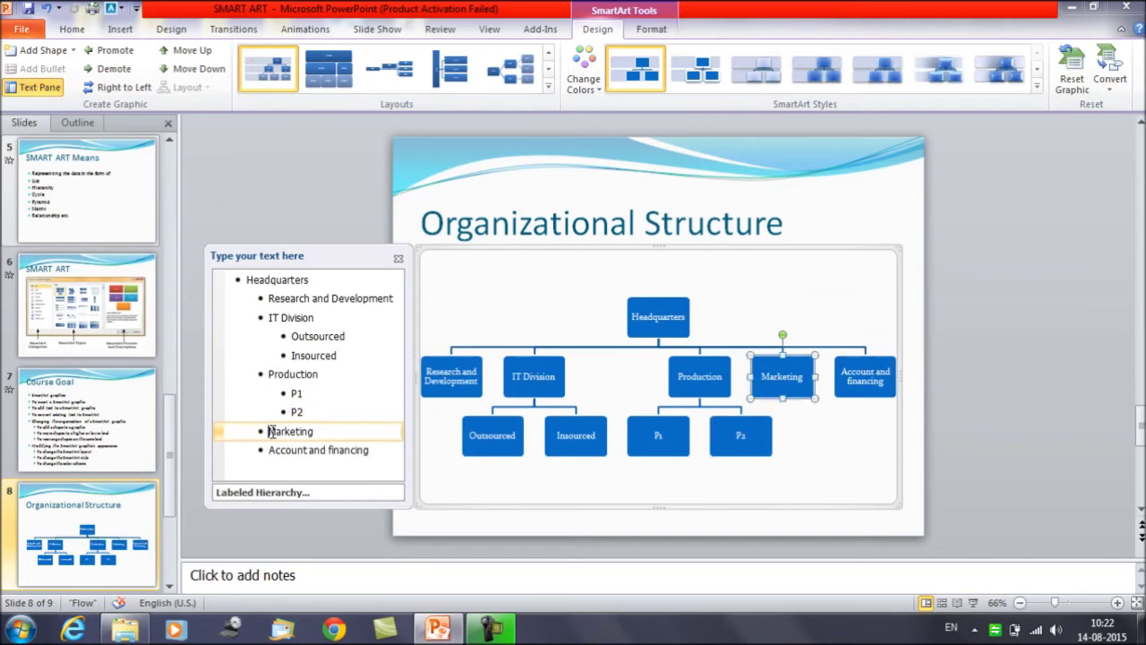
pyautogui.press('Tab')
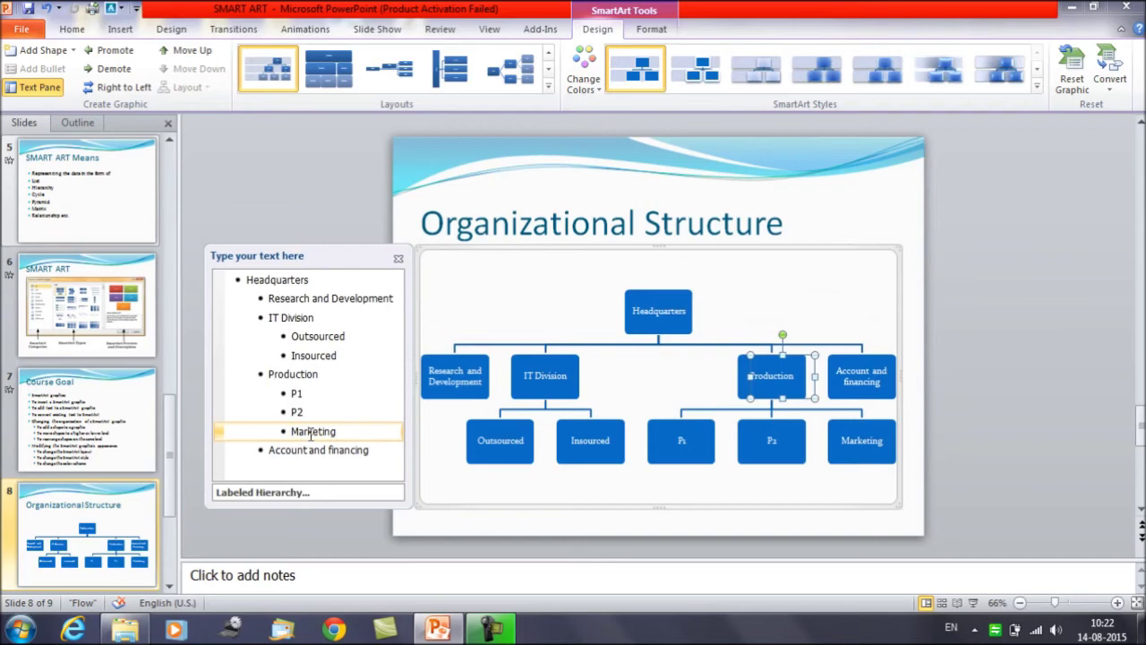
pyautogui.hotkey('shift', 'Tab')
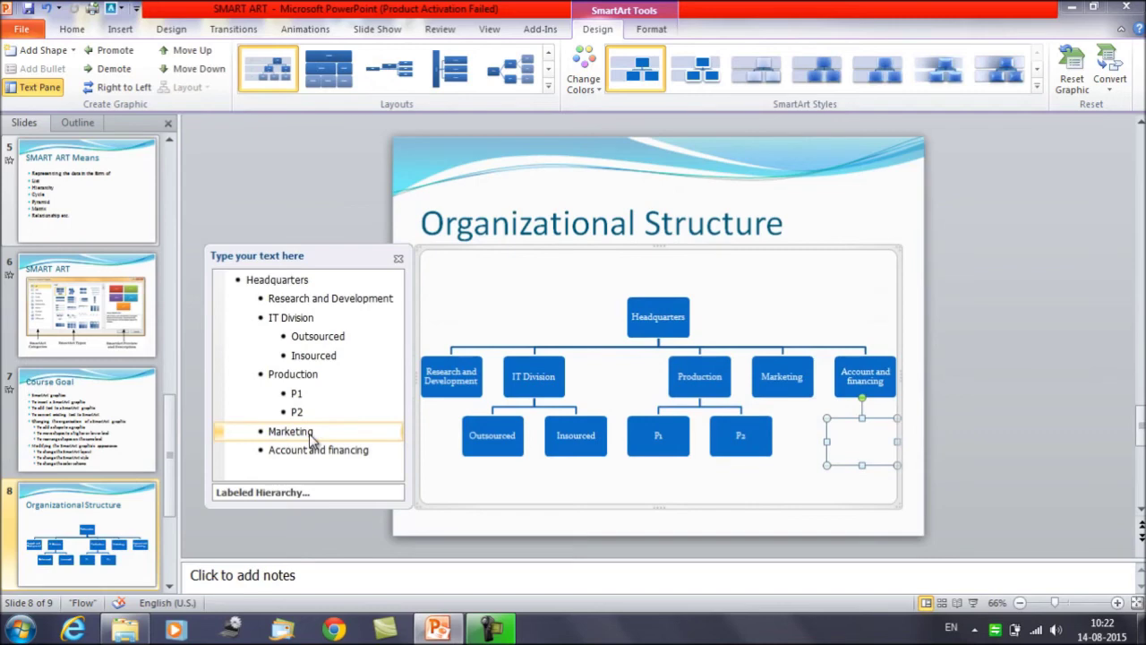